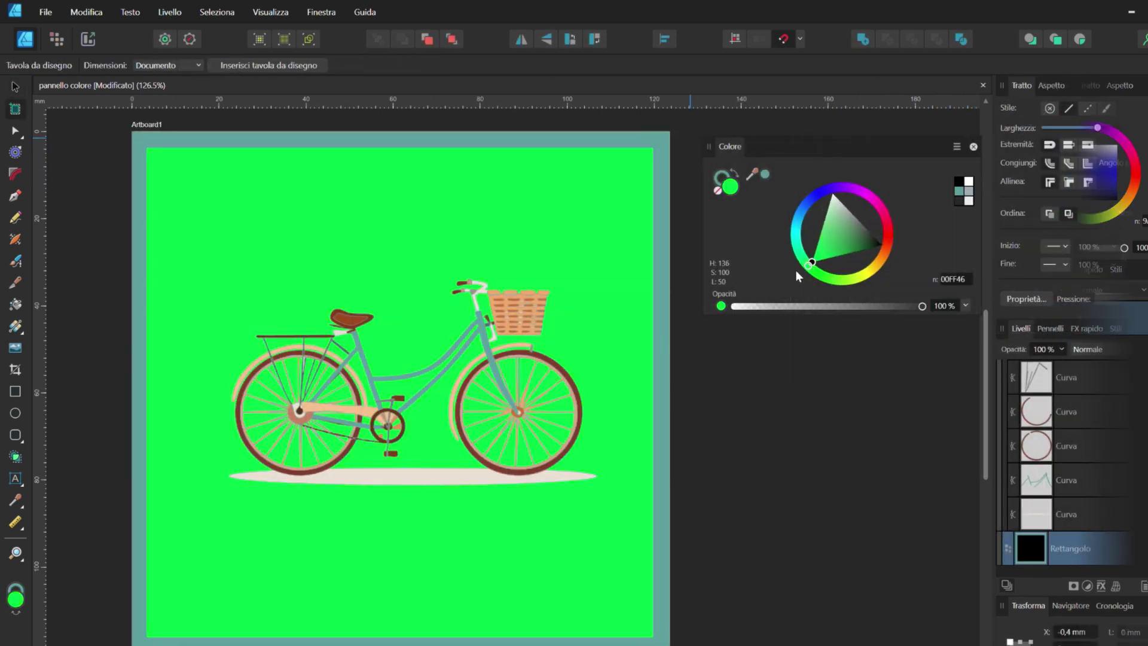
Preview a teal artboard background by sweeping hues on the Colour wheel.
drag(795, 270, 795, 234)
click(849, 235)
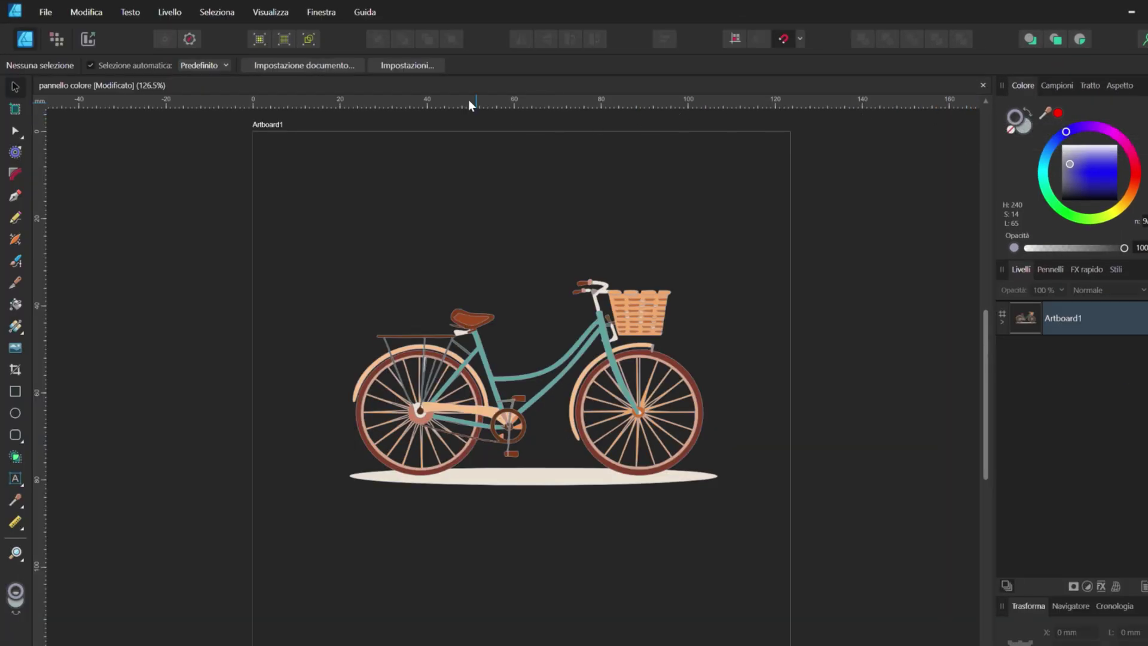
Reset the panel layout with Finestra > Studio > Reimposta Studio.
click(326, 13)
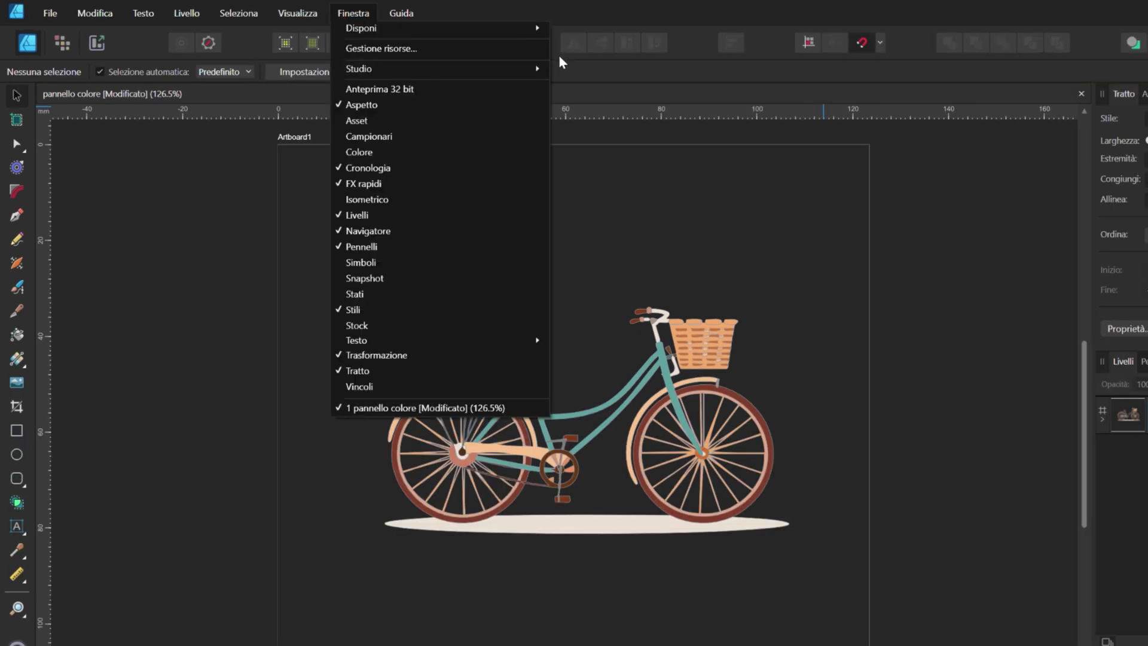
mouse_move(403, 92)
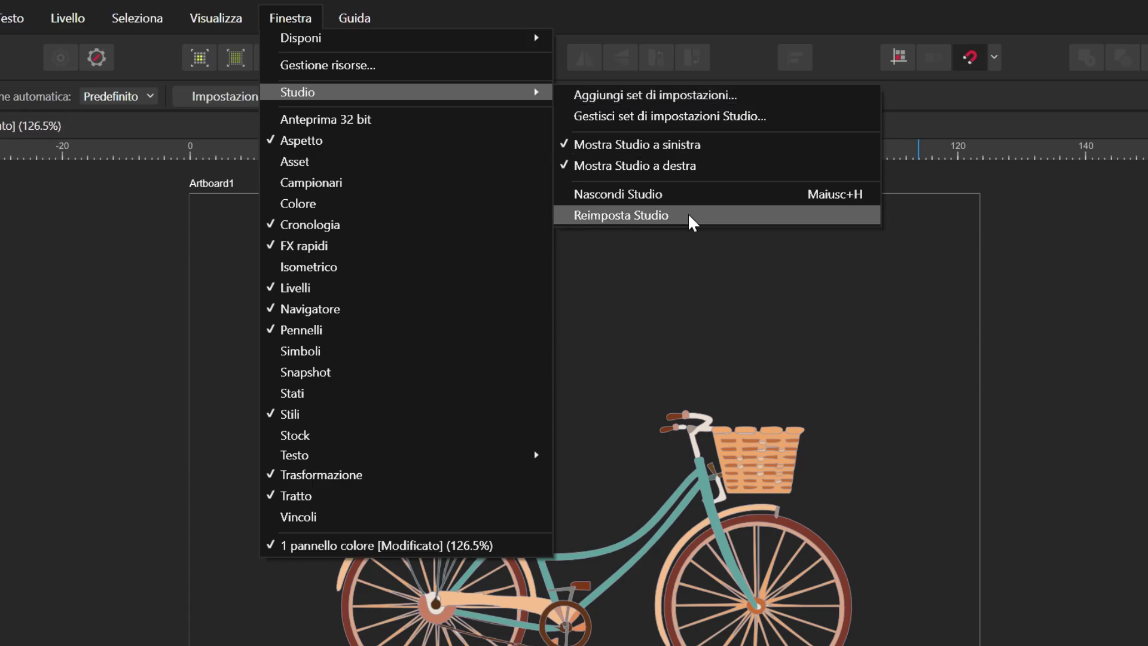
click(684, 217)
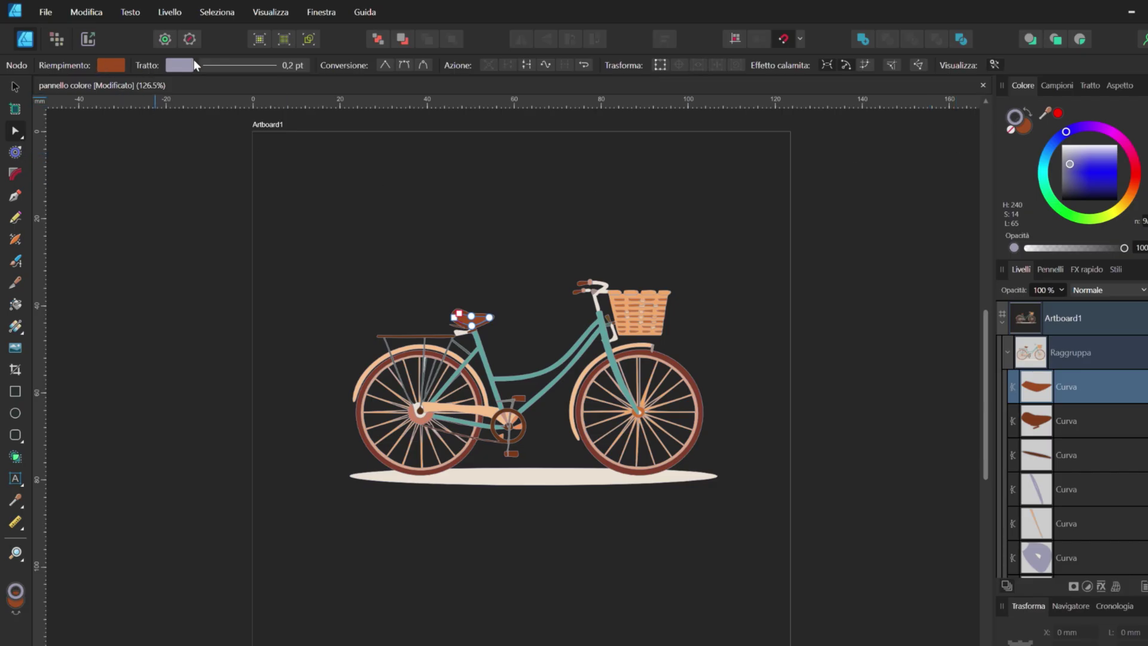
Open the saddle's Fill settings and float the Colore and Campioni panels over the canvas.
click(103, 64)
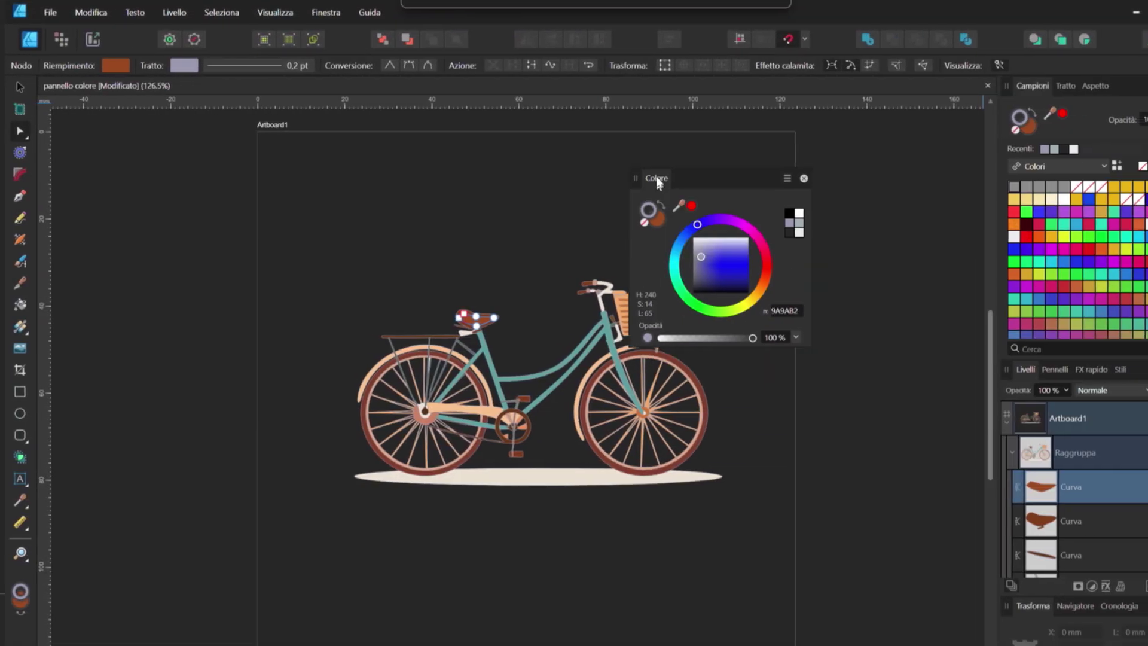
drag(660, 175, 729, 152)
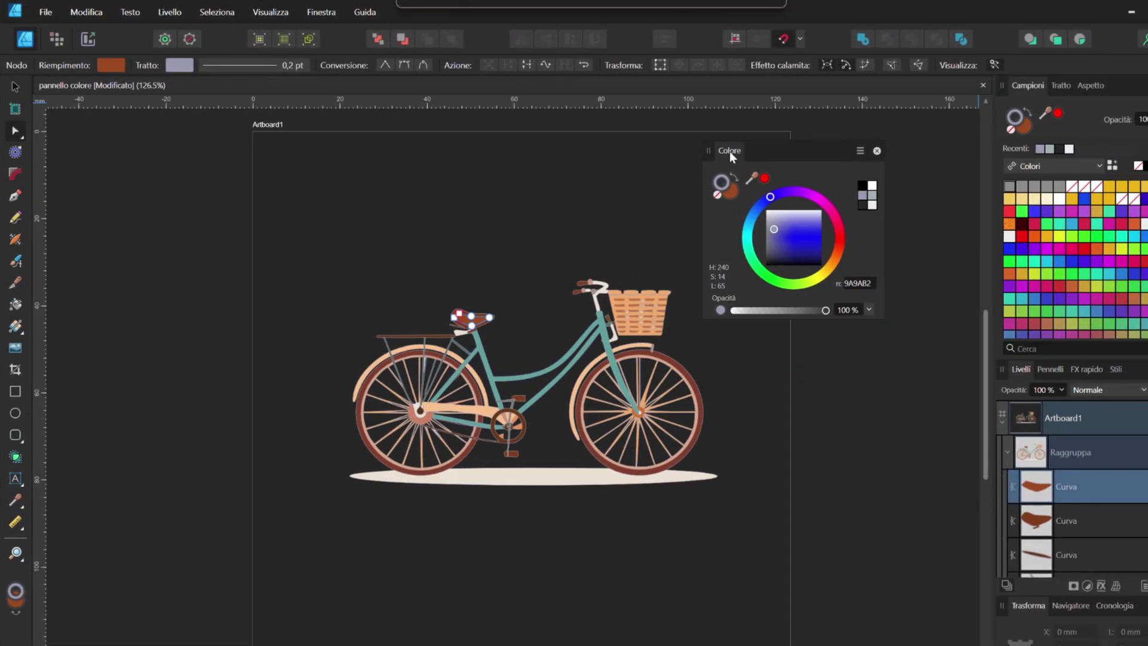
drag(1030, 92, 138, 210)
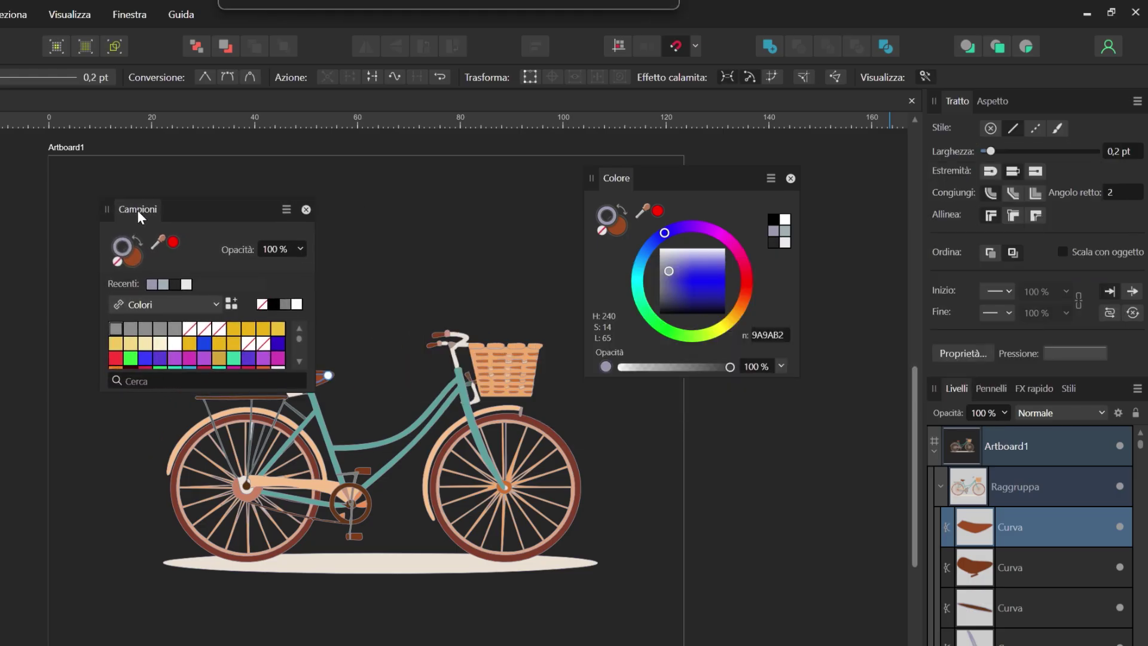
Close Campioni, target the saddle's brown 9D4B21 fill, and sample teal from the frame.
click(306, 209)
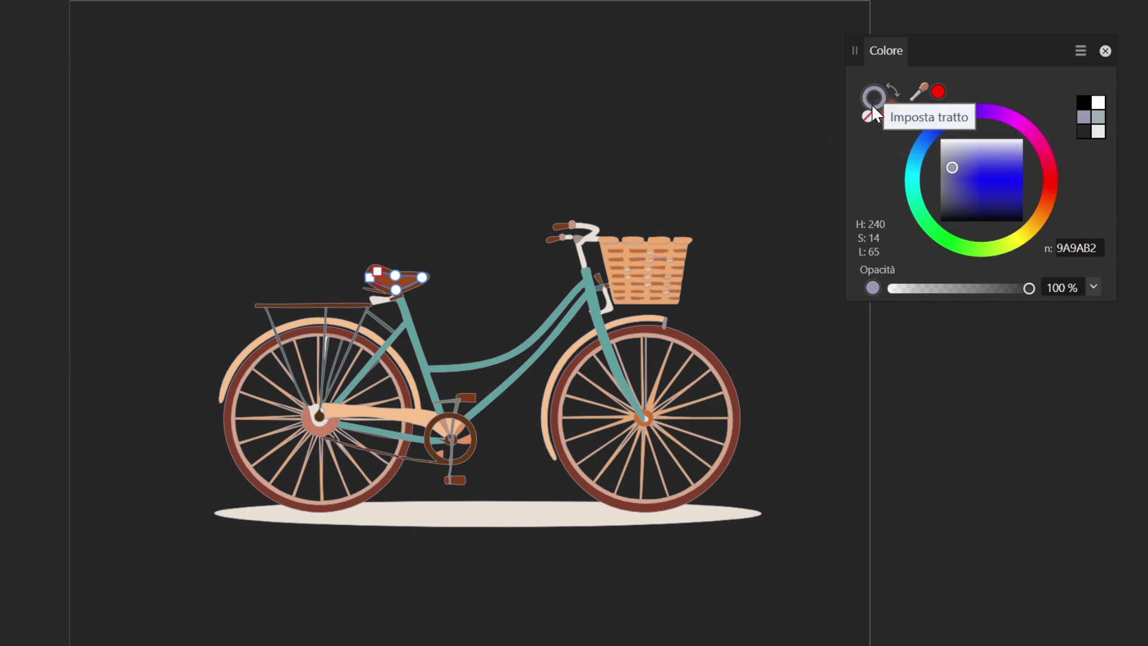
click(886, 112)
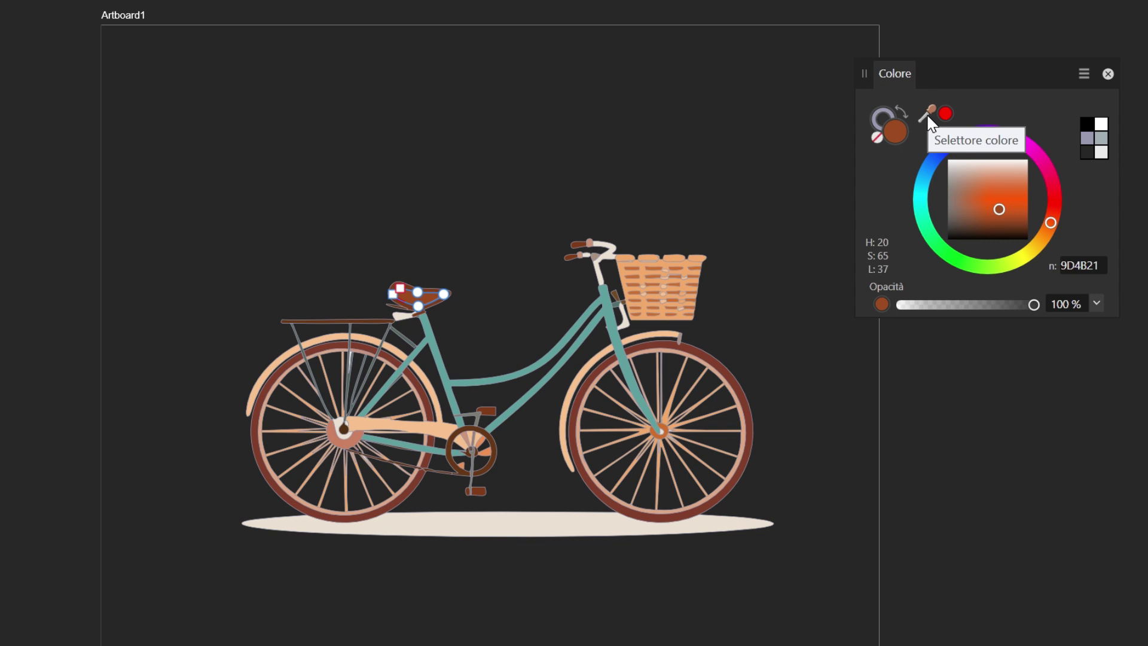
drag(928, 123, 572, 361)
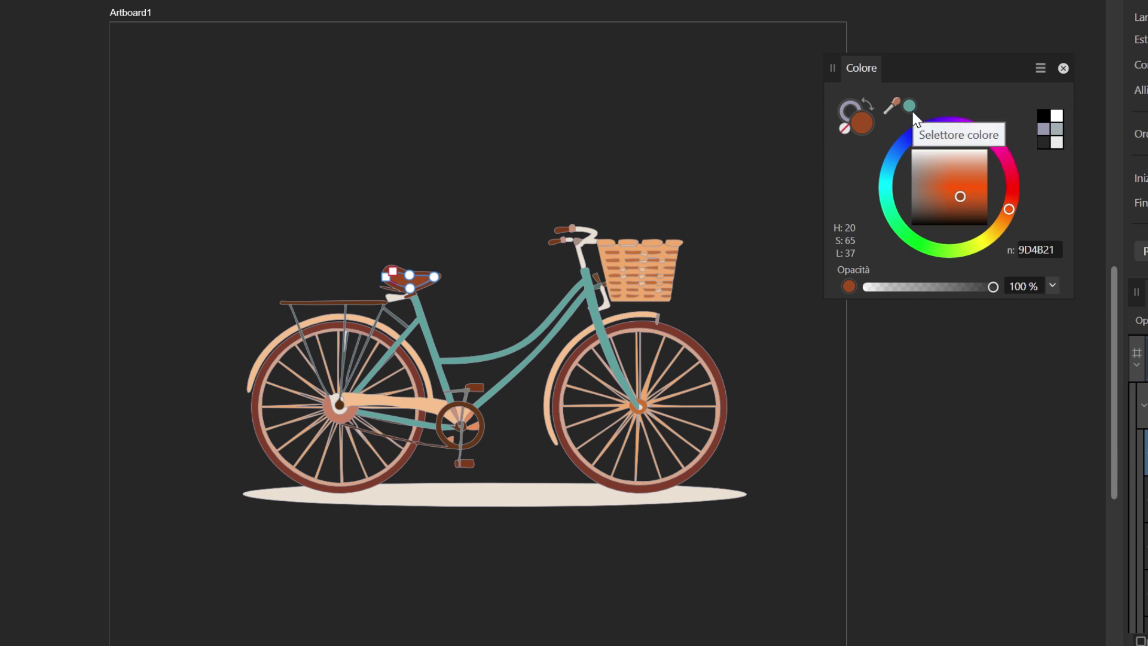
Fill the background rectangle with the frame's sampled teal, then swap to black fill, teal stroke.
click(326, 195)
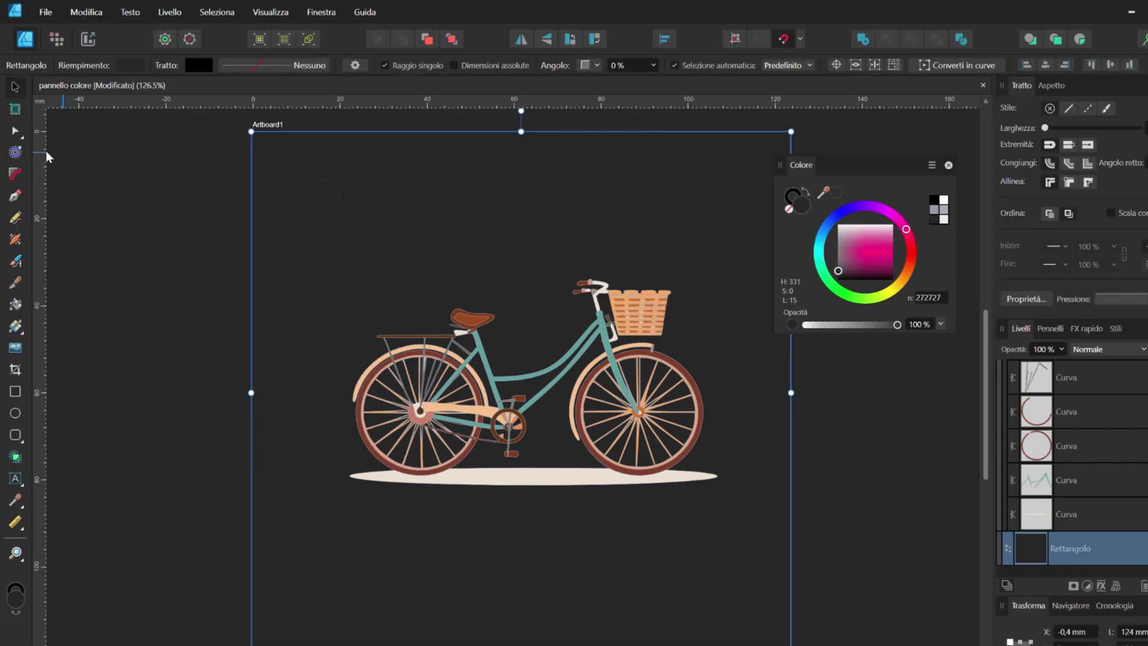
click(15, 109)
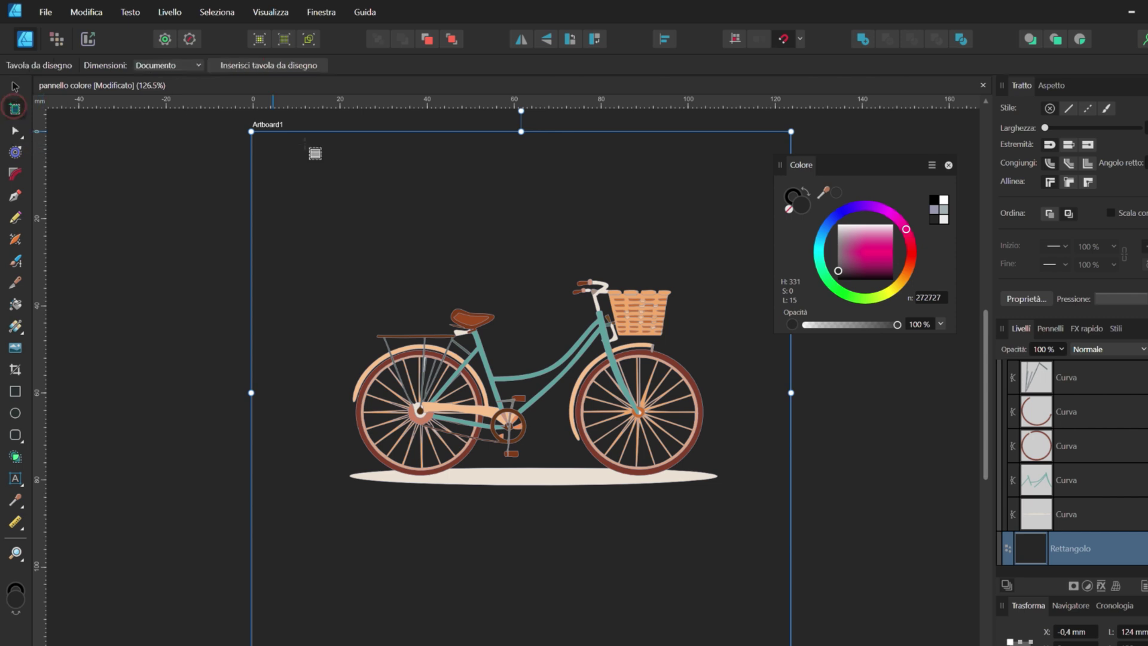
drag(823, 193, 483, 355)
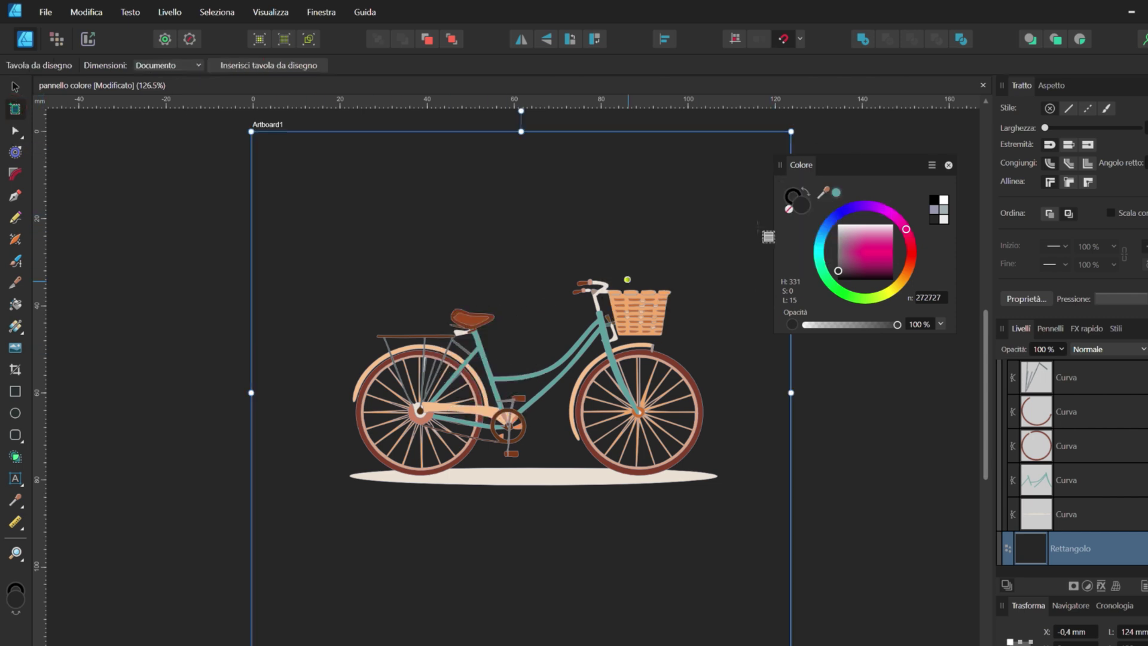
click(837, 192)
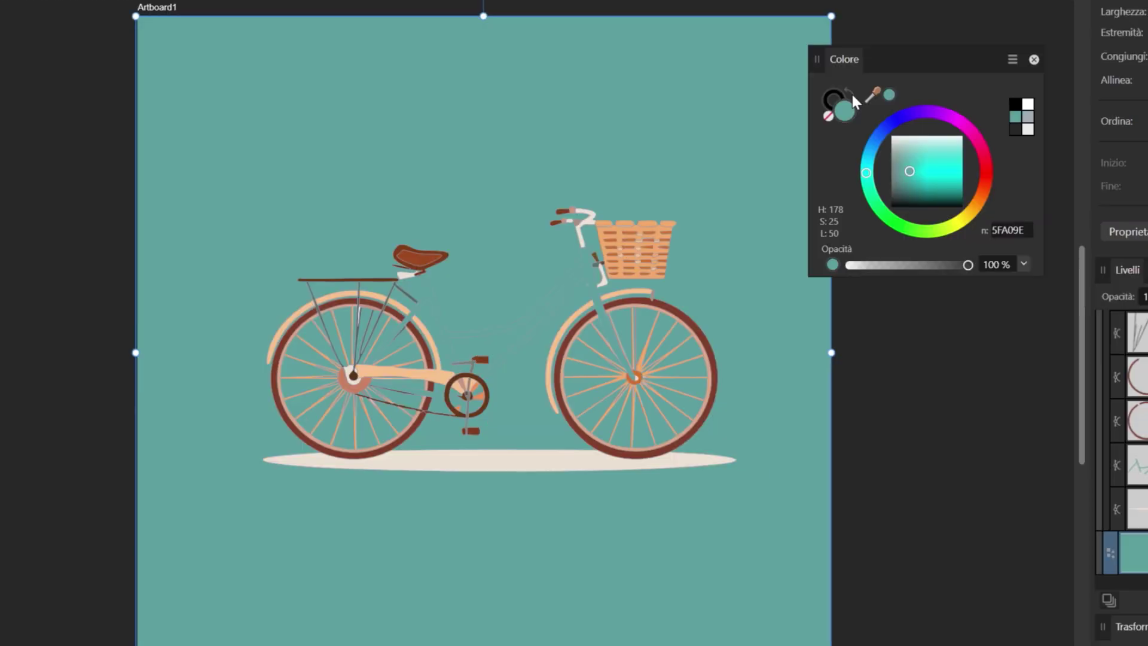
click(852, 95)
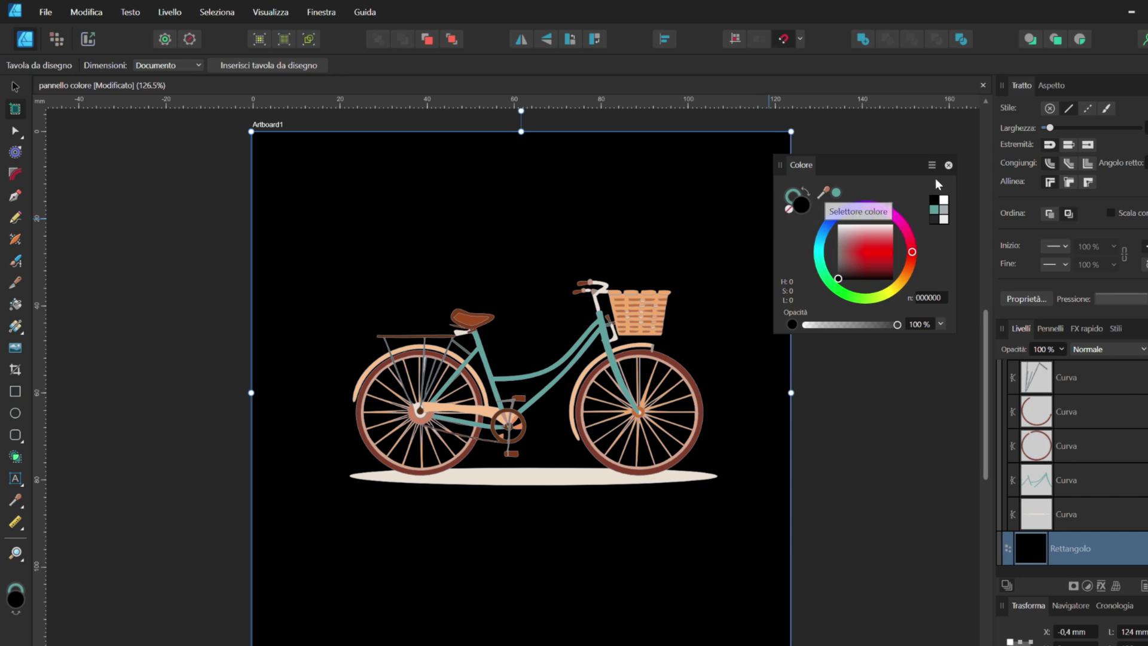
Widen the background's teal stroke, preview a fill/stroke swap, then set the fill to None.
click(1050, 128)
drag(1050, 128, 1098, 129)
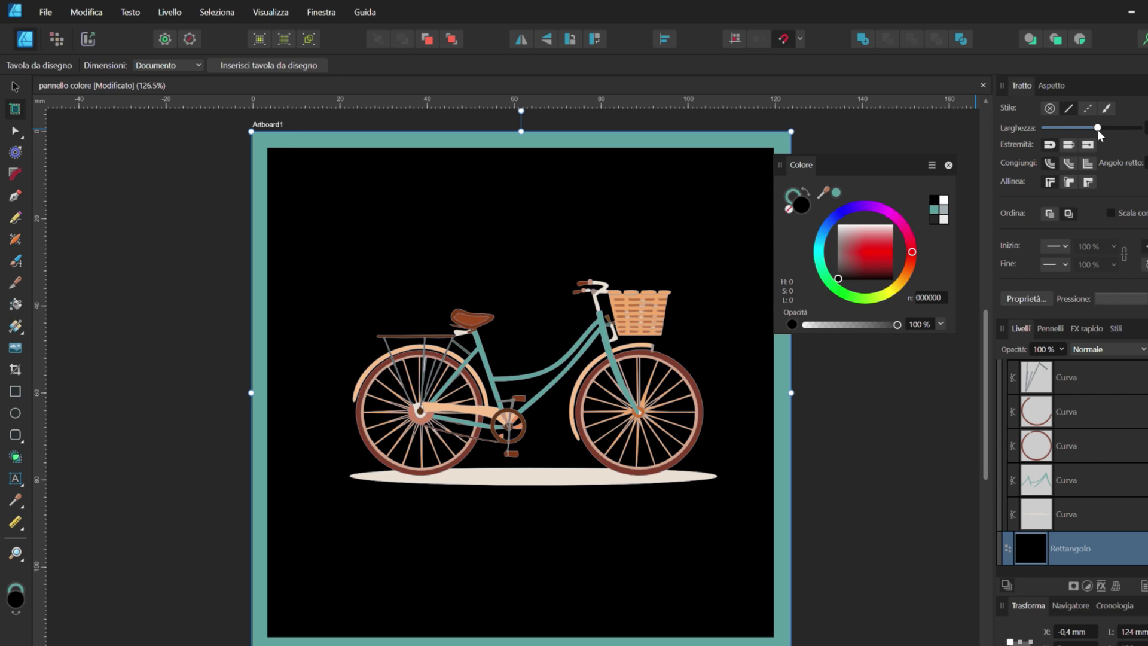
drag(867, 167, 921, 166)
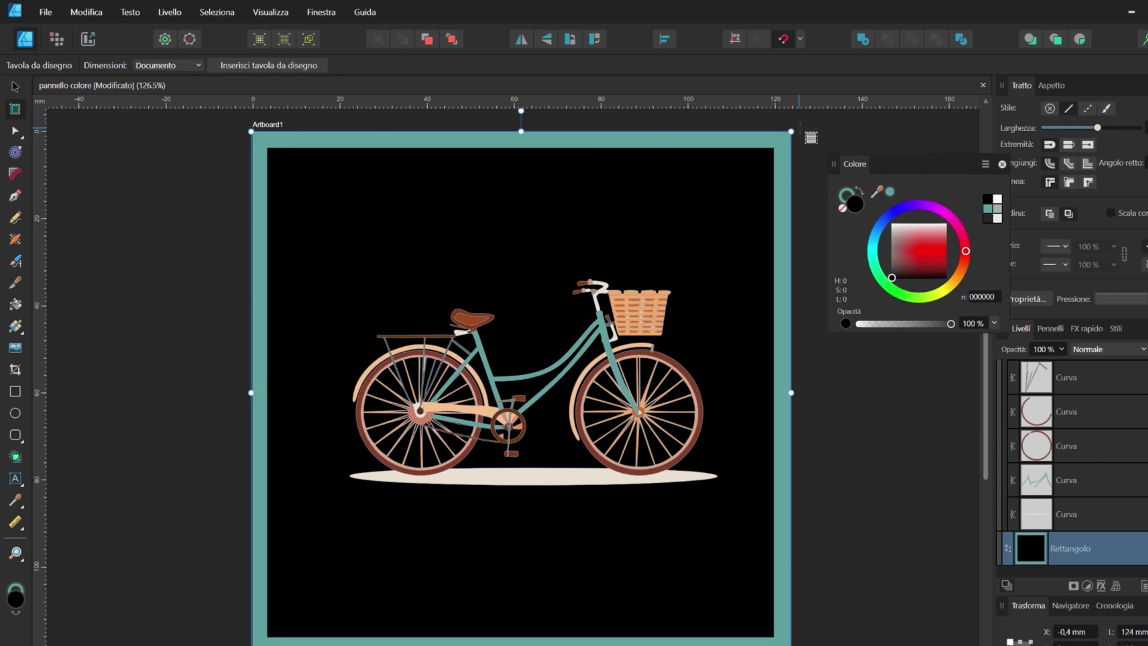
click(859, 186)
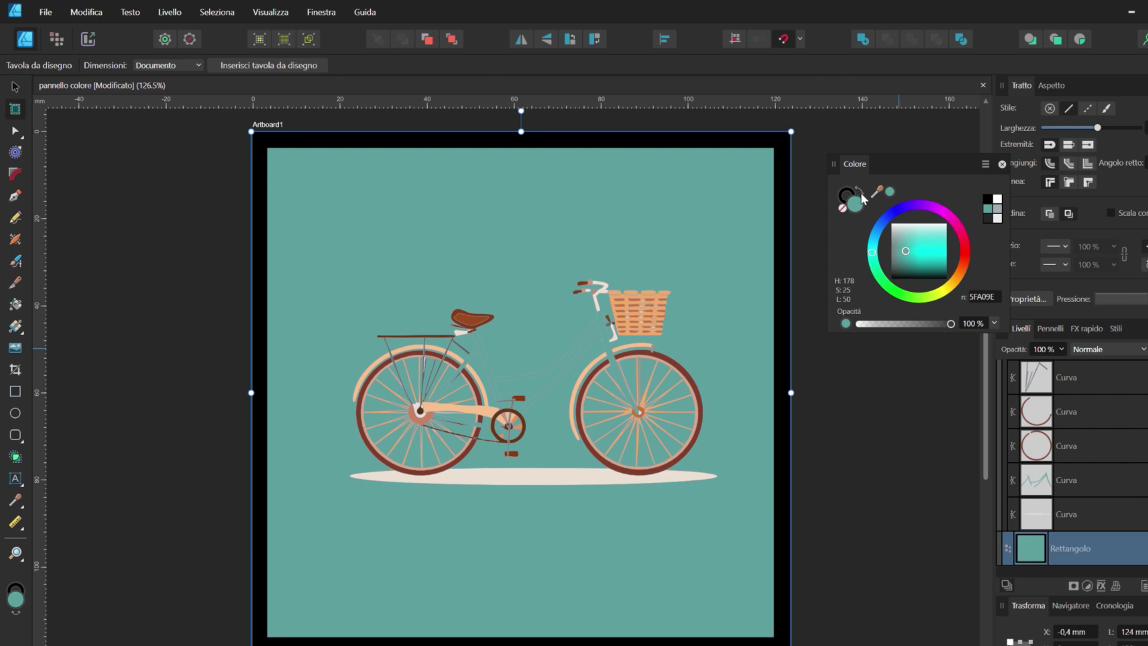
click(858, 191)
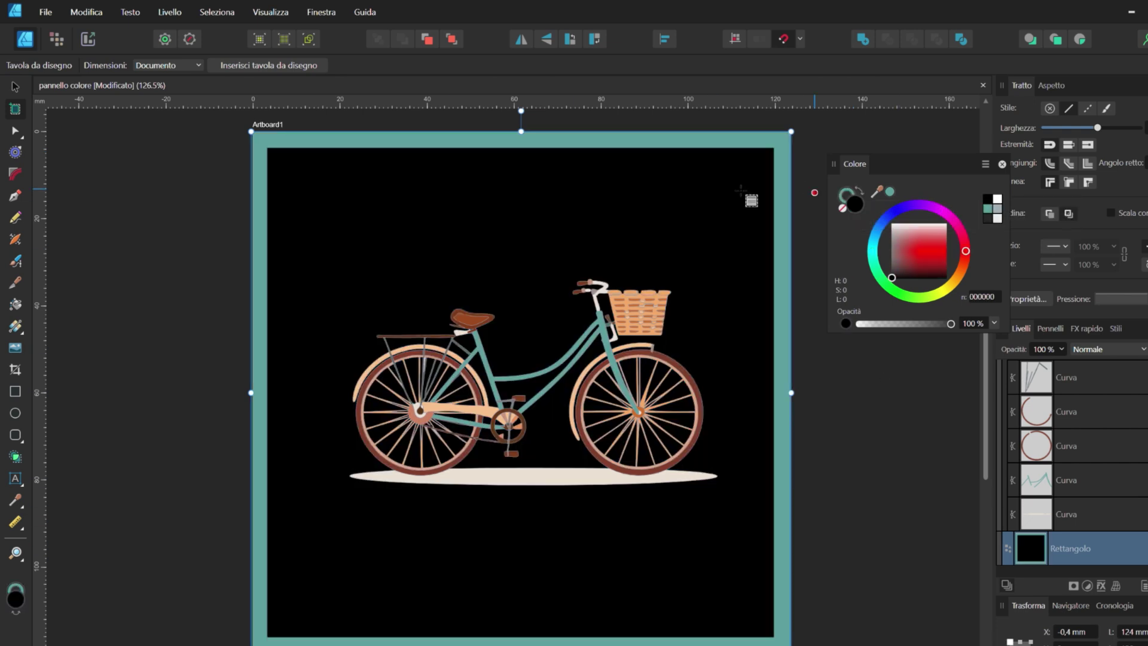
click(762, 86)
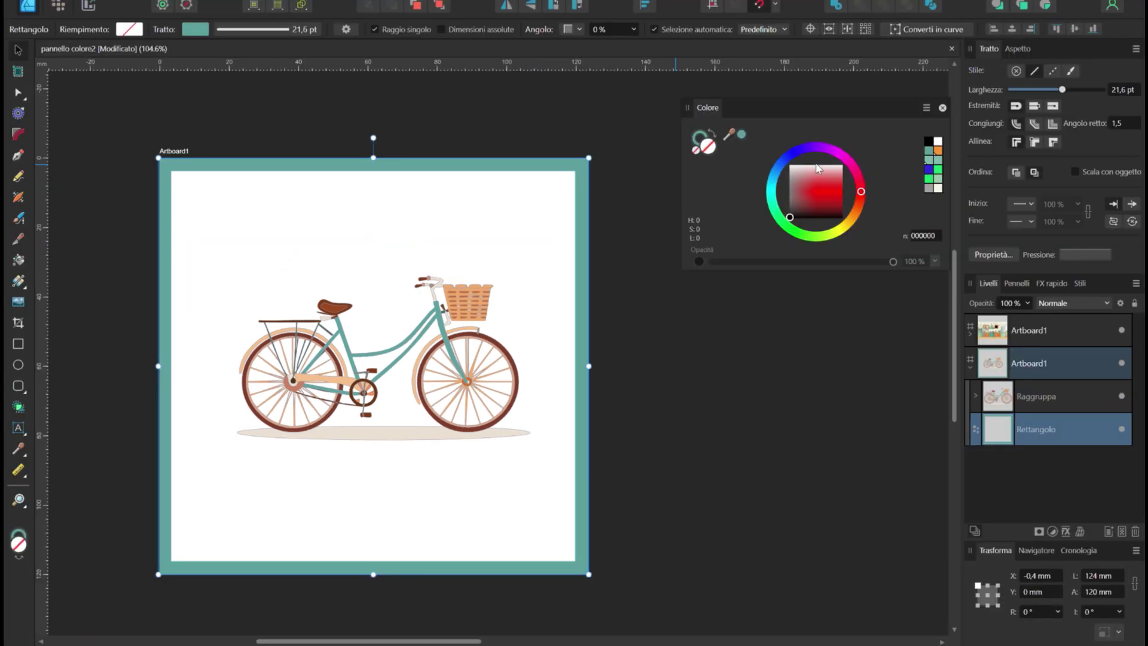
Clear the stroke colour, make the document background transparent, and fill the rectangle black.
click(695, 136)
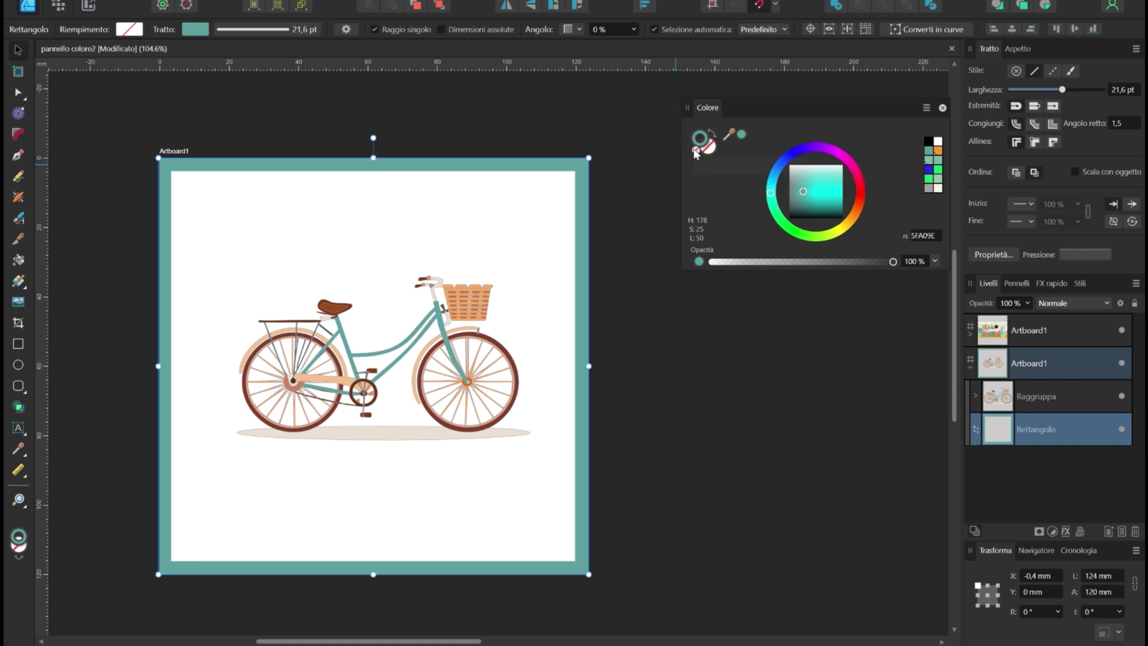
click(696, 150)
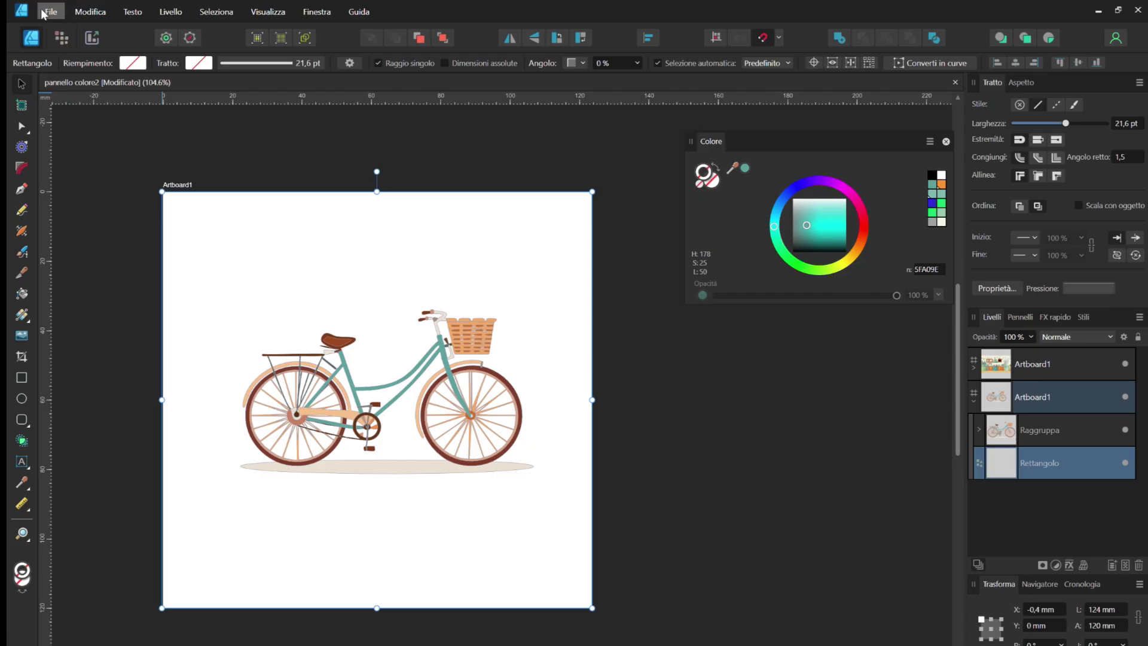
click(51, 11)
click(94, 340)
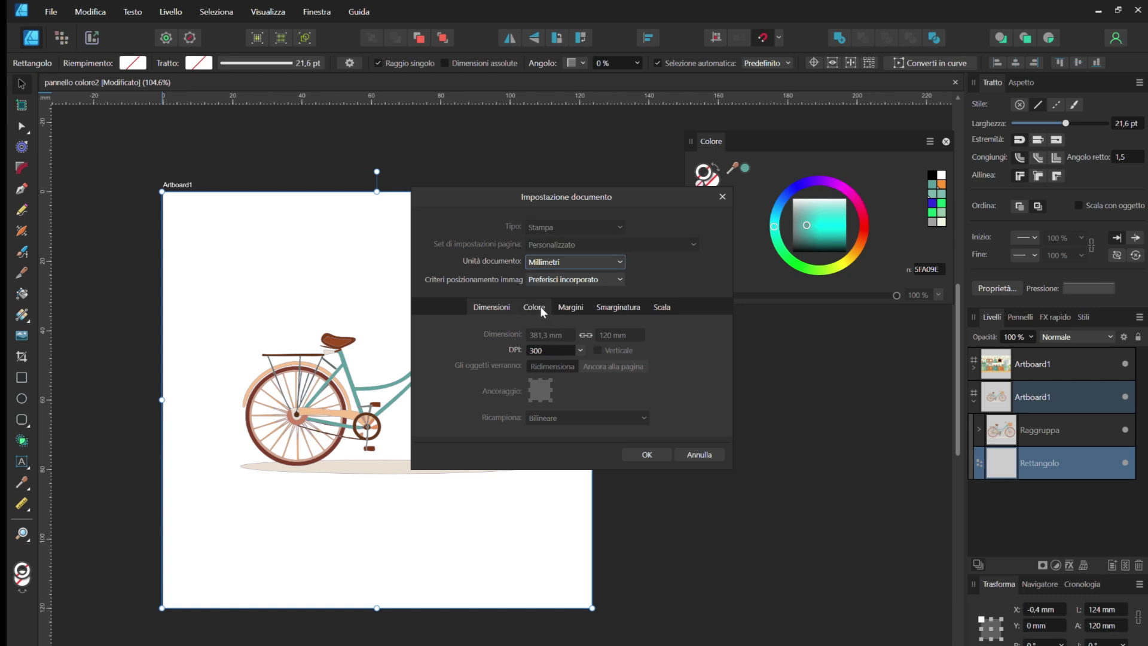
click(540, 307)
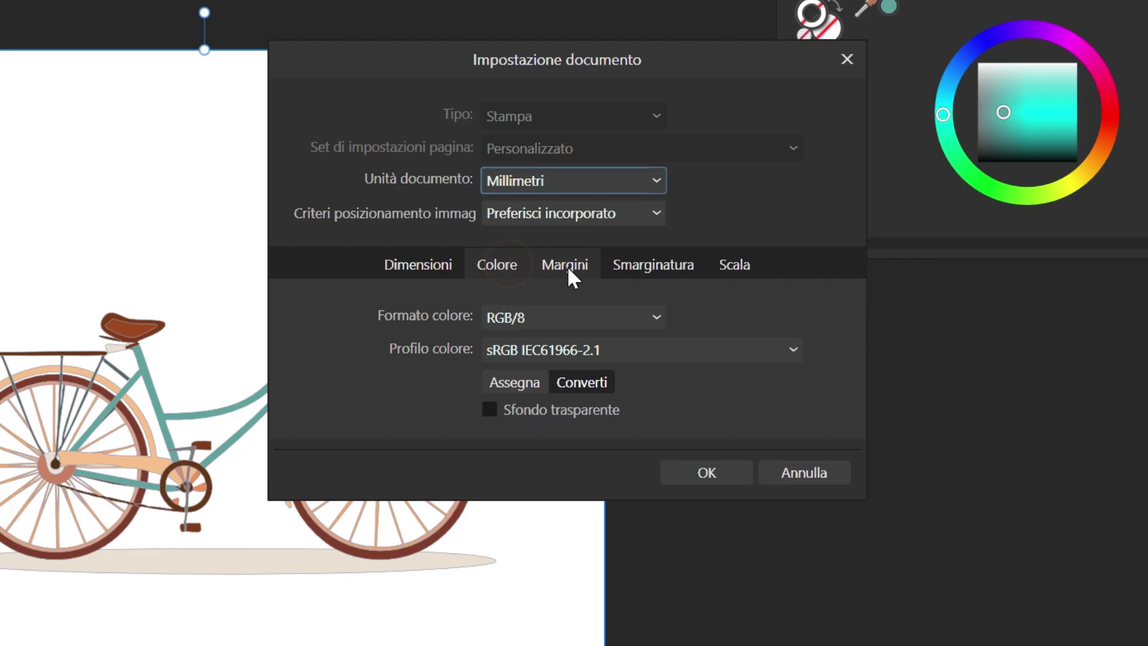
click(489, 409)
click(707, 472)
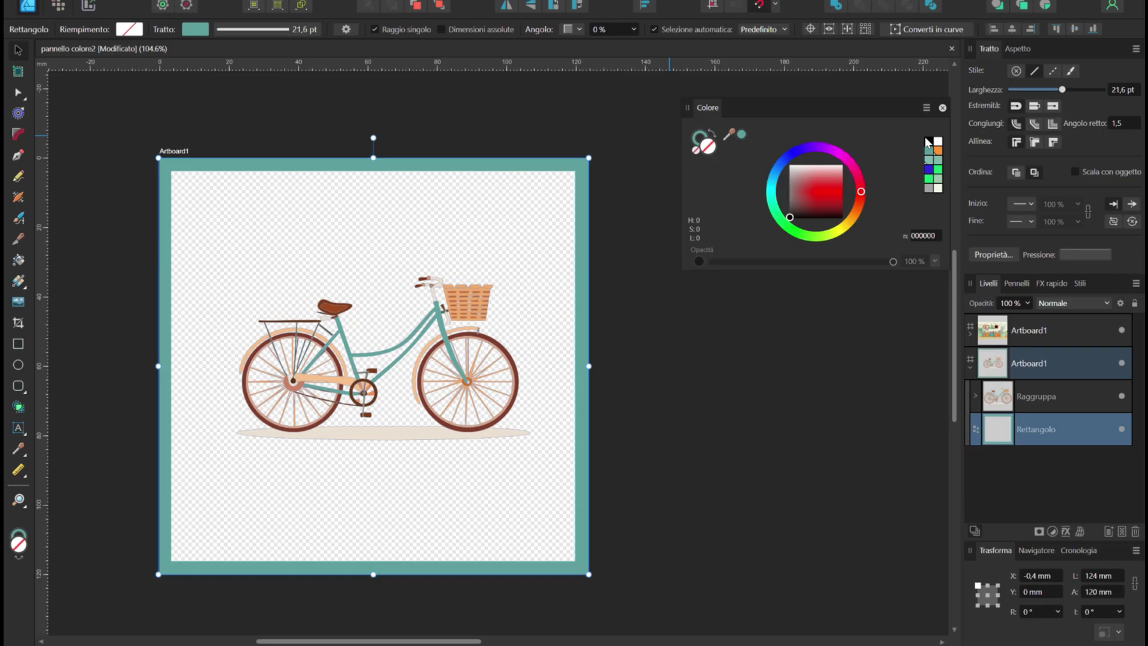
click(928, 143)
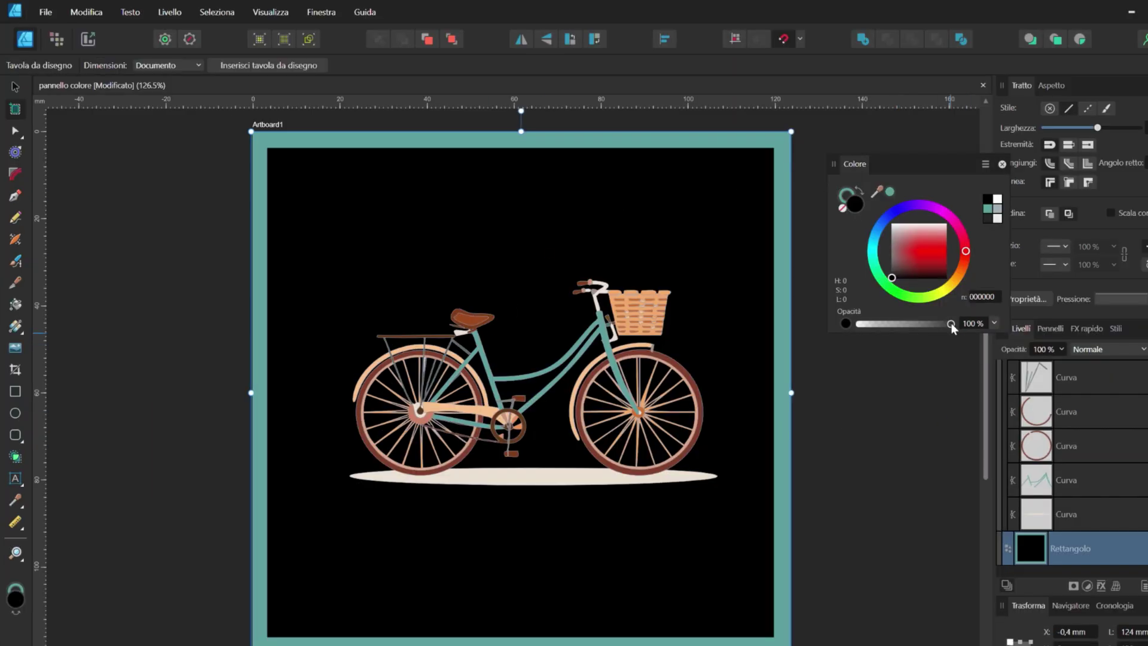
mouse_move(951, 323)
mouse_down()
mouse_move(881, 328)
mouse_move(938, 323)
mouse_move(905, 323)
mouse_up()
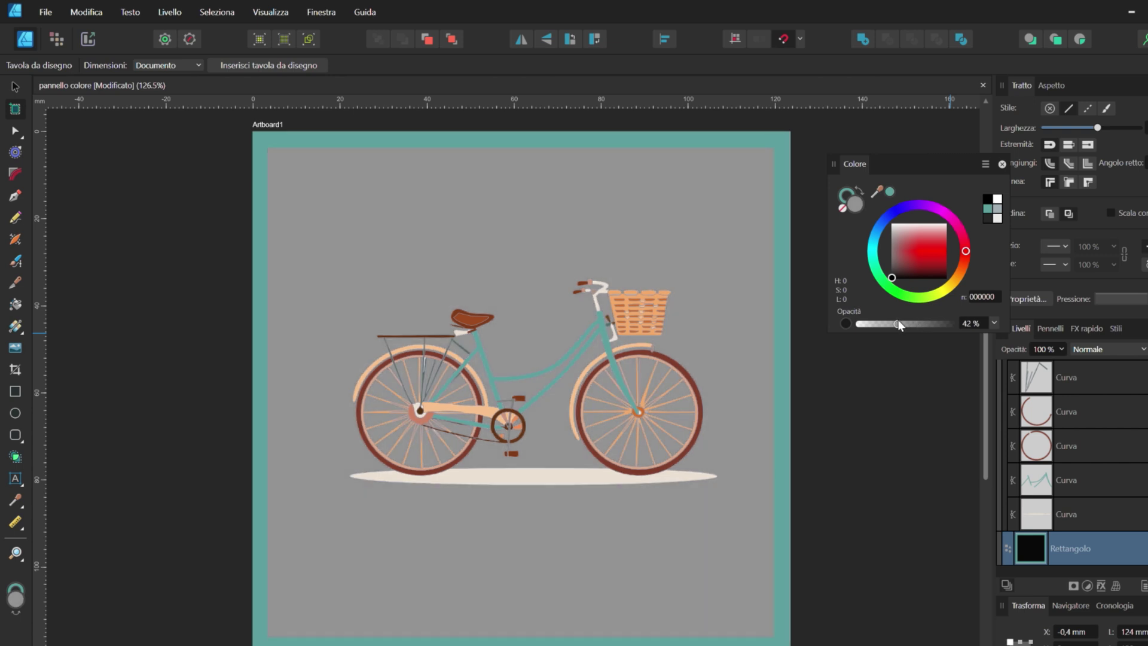
click(992, 322)
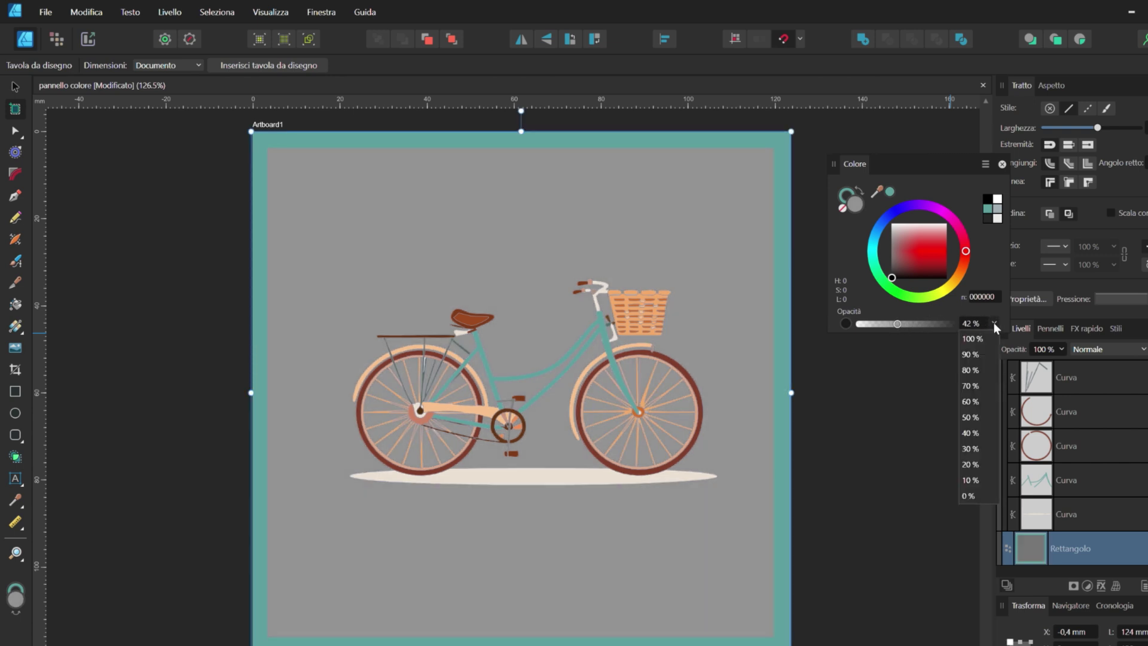
click(937, 167)
key(ctrl+z)
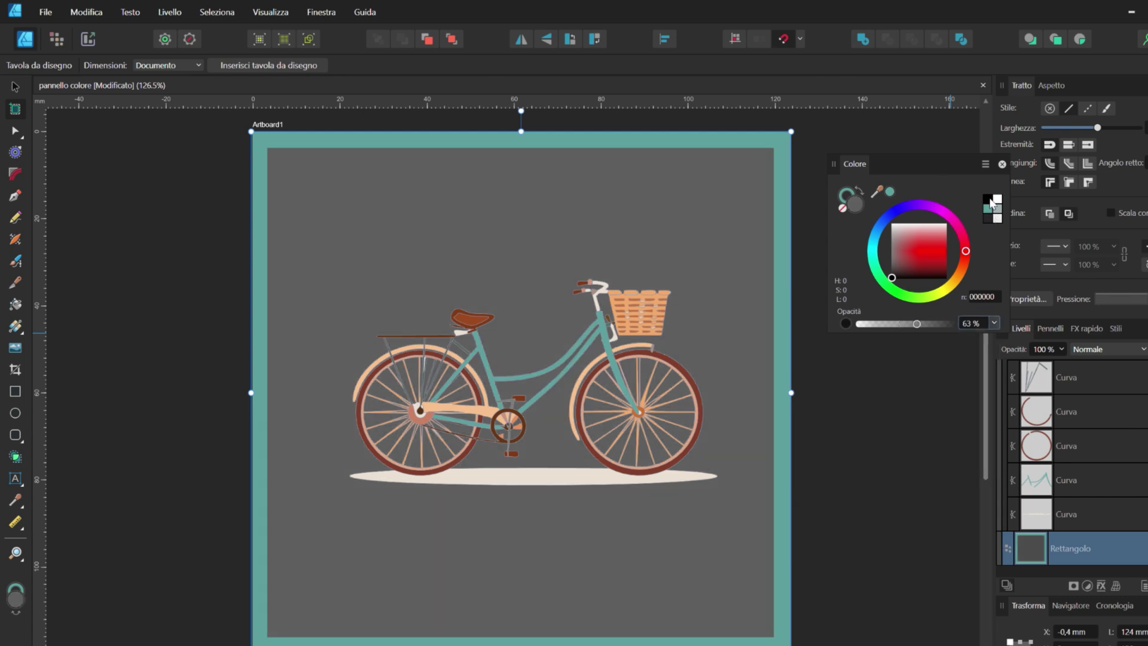
click(982, 297)
drag(916, 324, 952, 324)
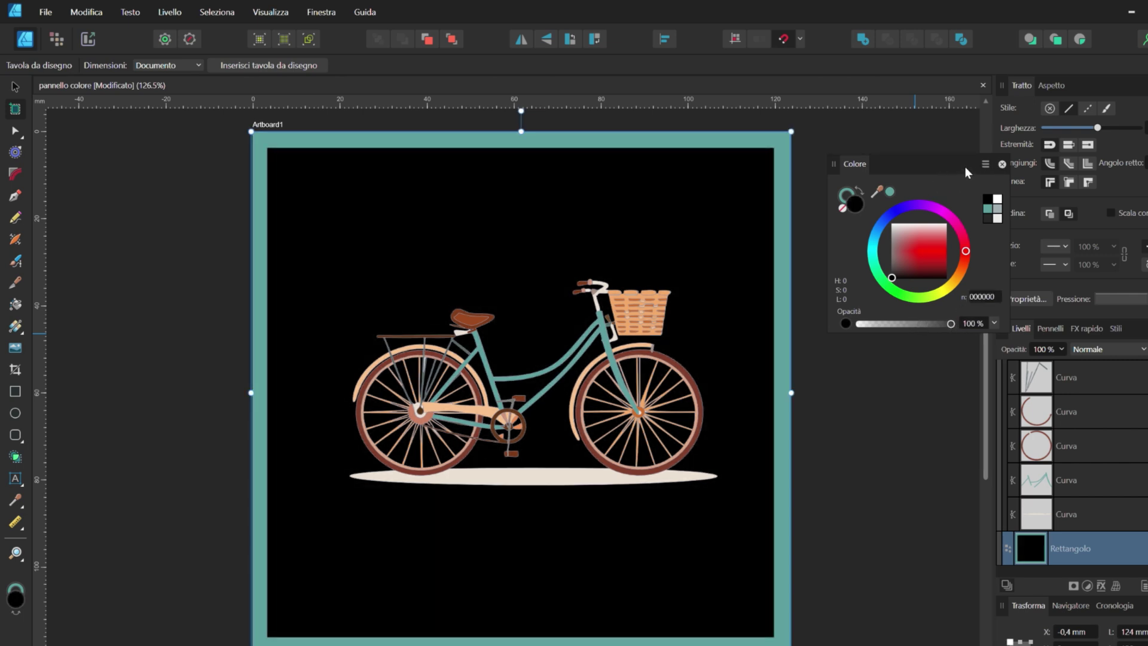
Switch the Colour panel to Triangolo and recolour the background fill a muted teal 98CECC.
click(957, 147)
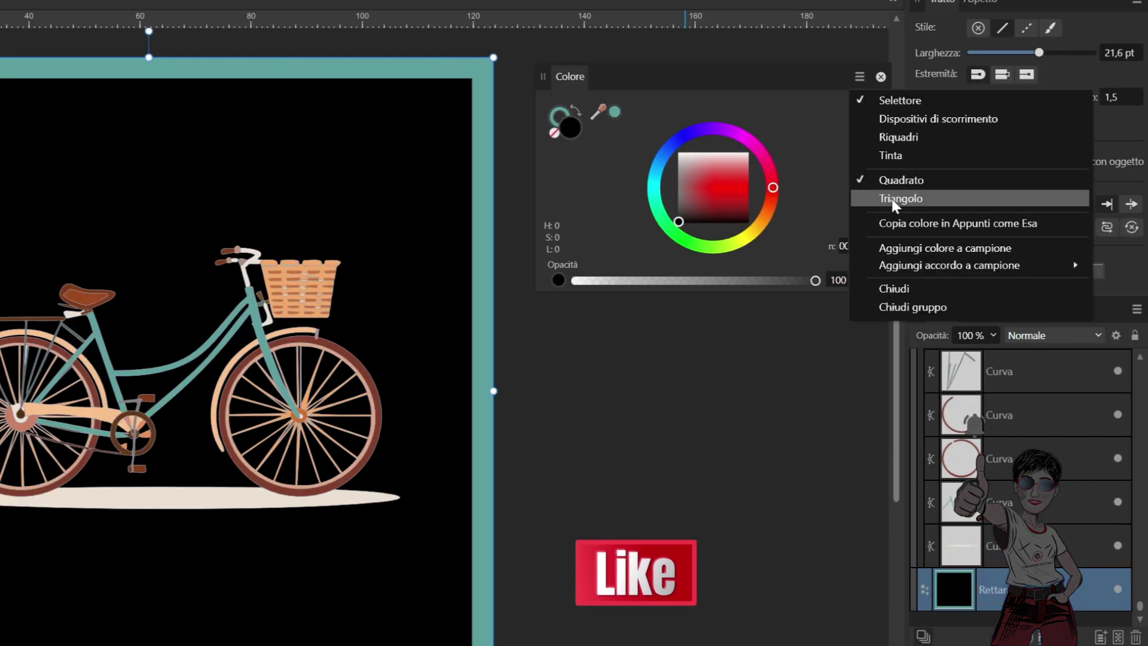
click(892, 198)
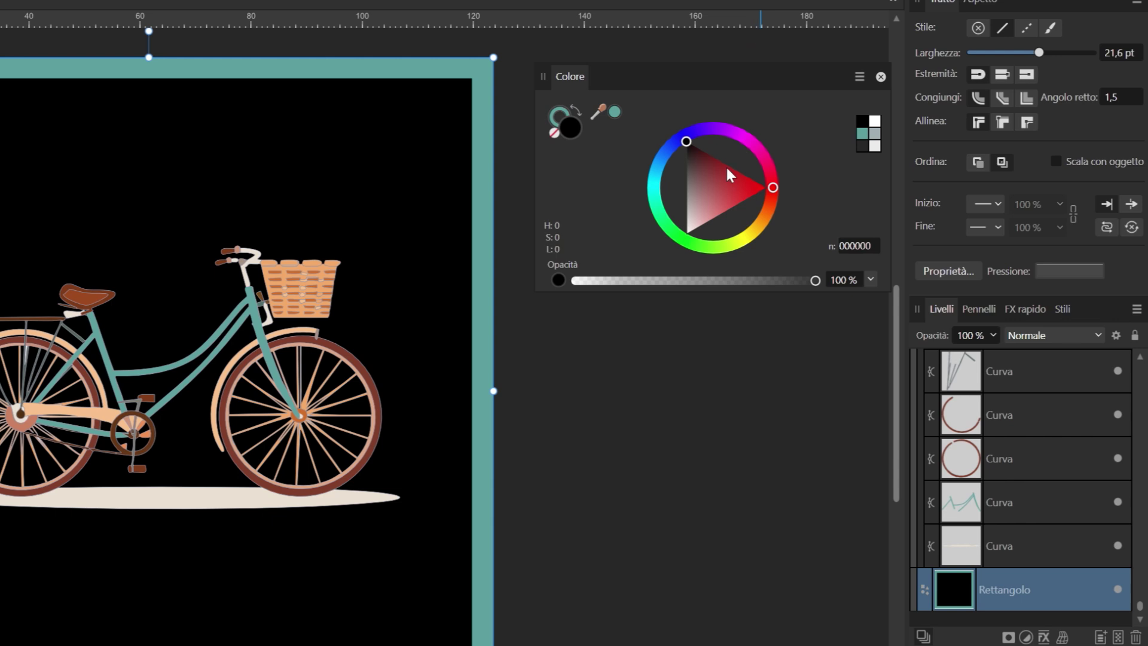
mouse_move(819, 195)
mouse_down()
mouse_move(881, 196)
mouse_move(903, 216)
mouse_move(899, 258)
mouse_move(870, 282)
mouse_move(806, 278)
mouse_move(792, 239)
mouse_move(798, 253)
mouse_move(878, 263)
mouse_move(878, 203)
mouse_move(809, 199)
mouse_move(843, 190)
mouse_move(884, 202)
mouse_move(899, 251)
mouse_move(885, 202)
mouse_move(860, 180)
mouse_move(808, 195)
mouse_move(795, 233)
mouse_move(807, 234)
mouse_up()
click(765, 174)
mouse_move(863, 160)
mouse_down()
mouse_move(903, 138)
mouse_move(861, 160)
mouse_move(909, 156)
mouse_move(923, 119)
mouse_move(927, 155)
mouse_move(860, 261)
mouse_move(861, 201)
mouse_move(849, 217)
mouse_up()
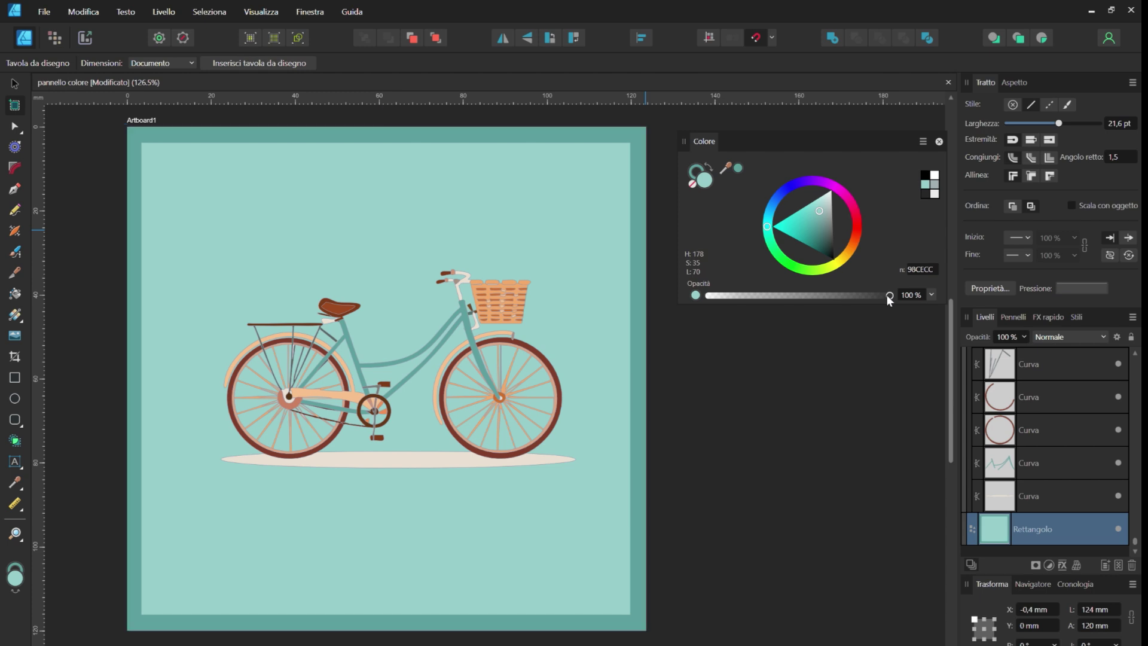
Lower the background fill to 50% opacity and, back on the Quadrato picker, set 7CC9C7.
mouse_move(888, 296)
mouse_down()
mouse_move(772, 294)
mouse_move(842, 296)
mouse_move(798, 295)
mouse_up()
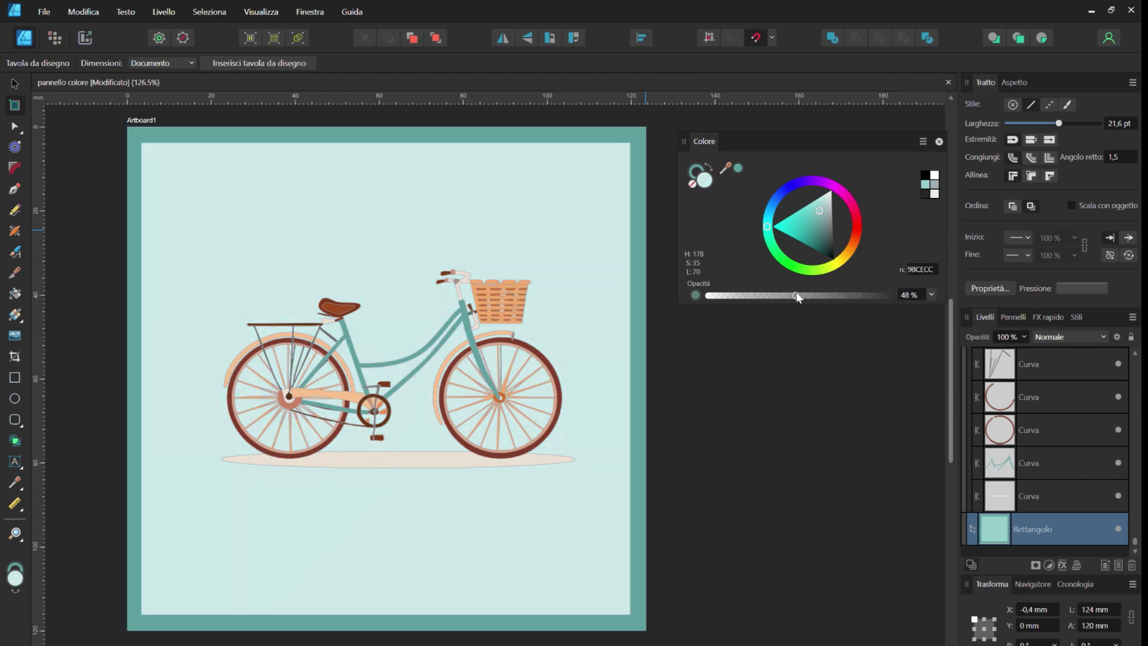
click(922, 141)
click(955, 231)
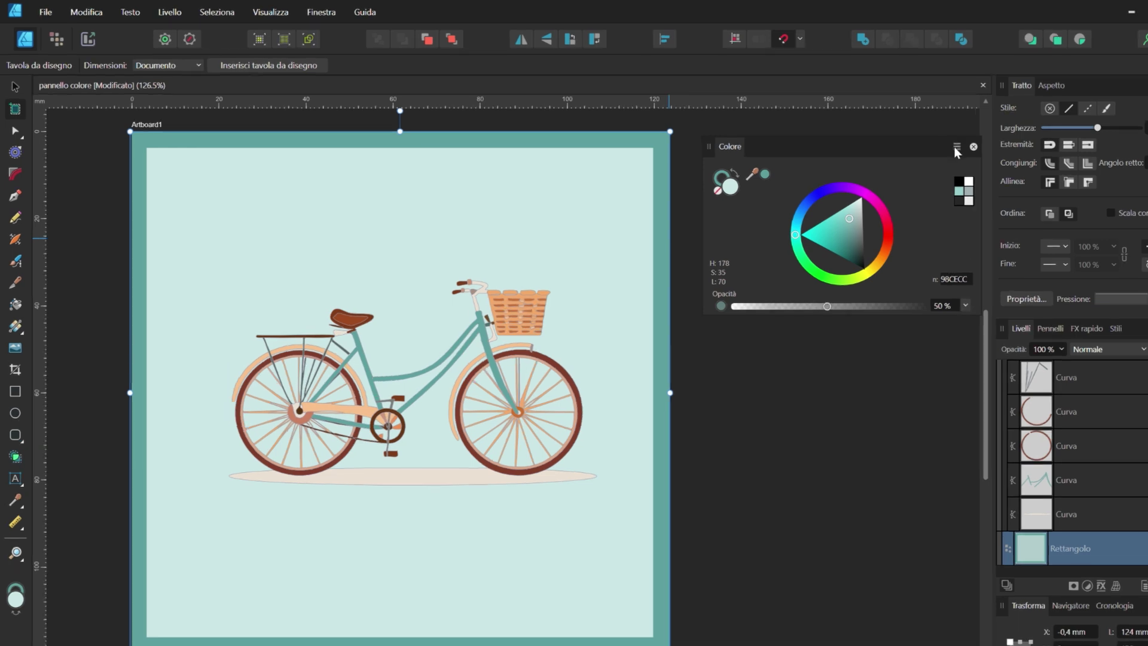
mouse_move(834, 222)
mouse_down()
mouse_move(861, 241)
mouse_move(836, 226)
mouse_up()
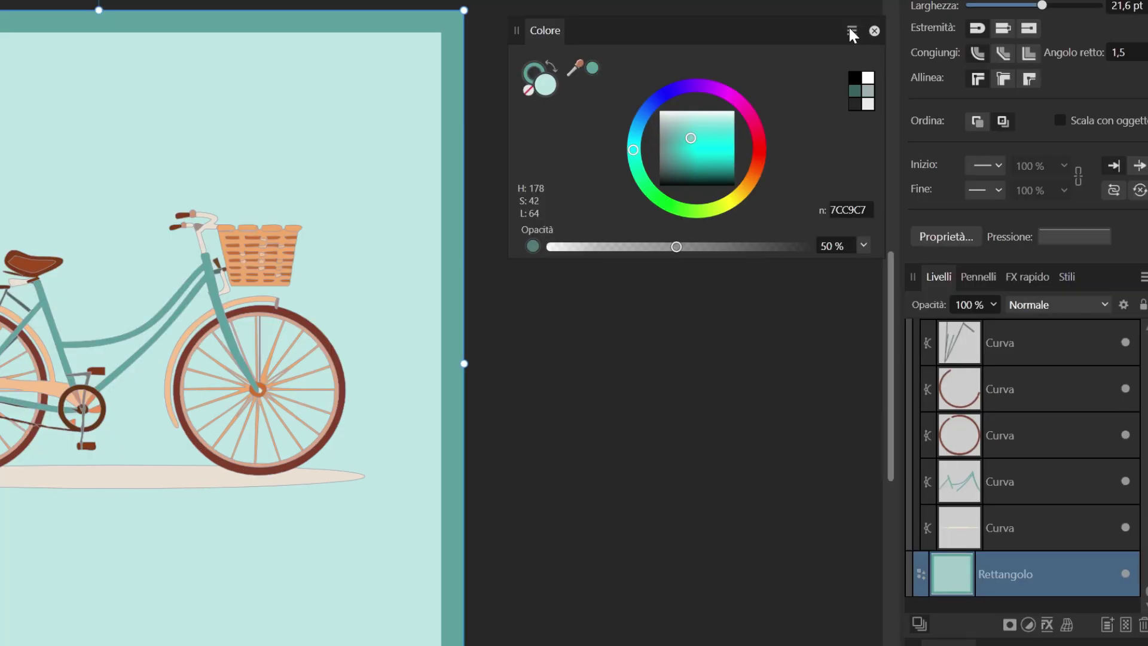
click(851, 29)
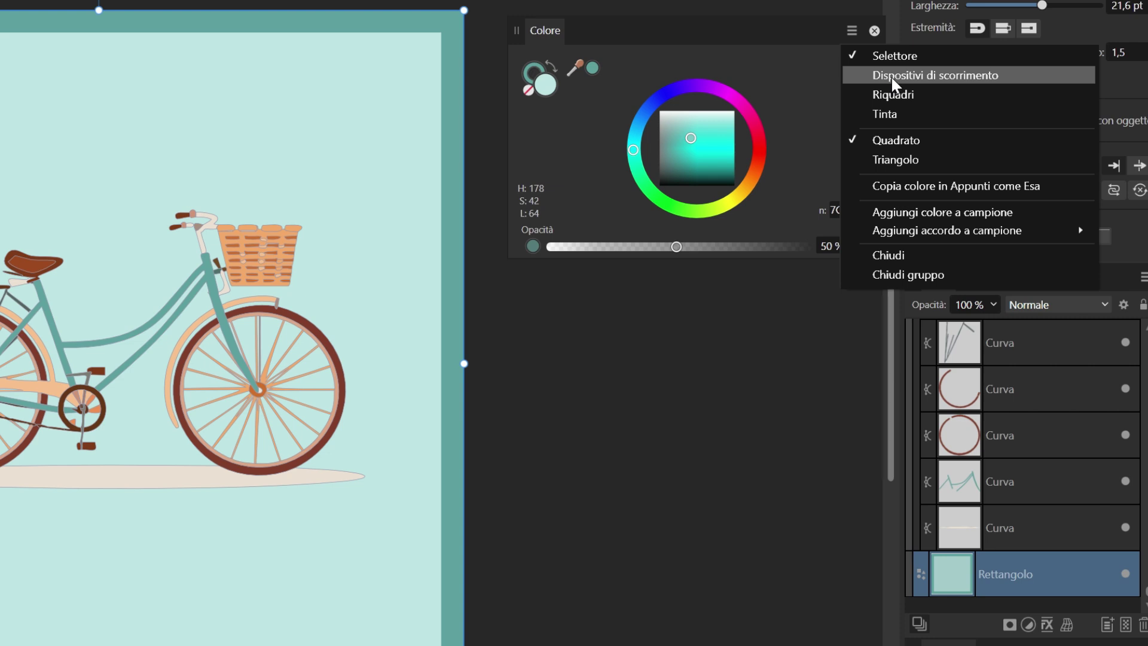
Show the fill as Dispositivi di scorrimento sliders and change the colour model from HSL to RGB.
click(890, 75)
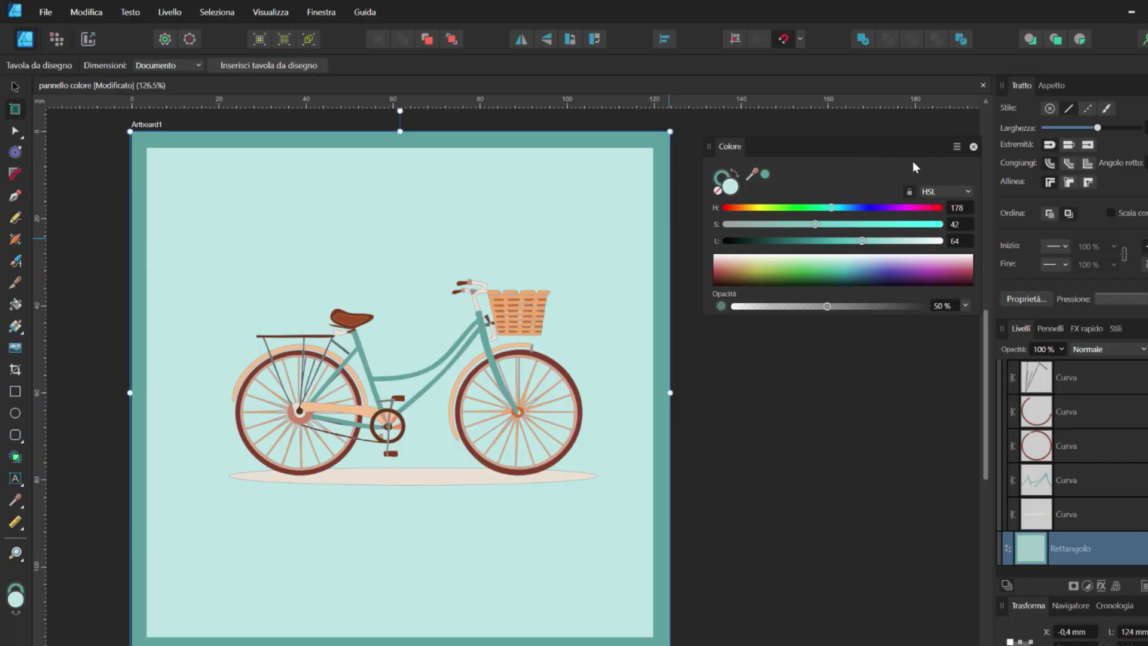
click(944, 193)
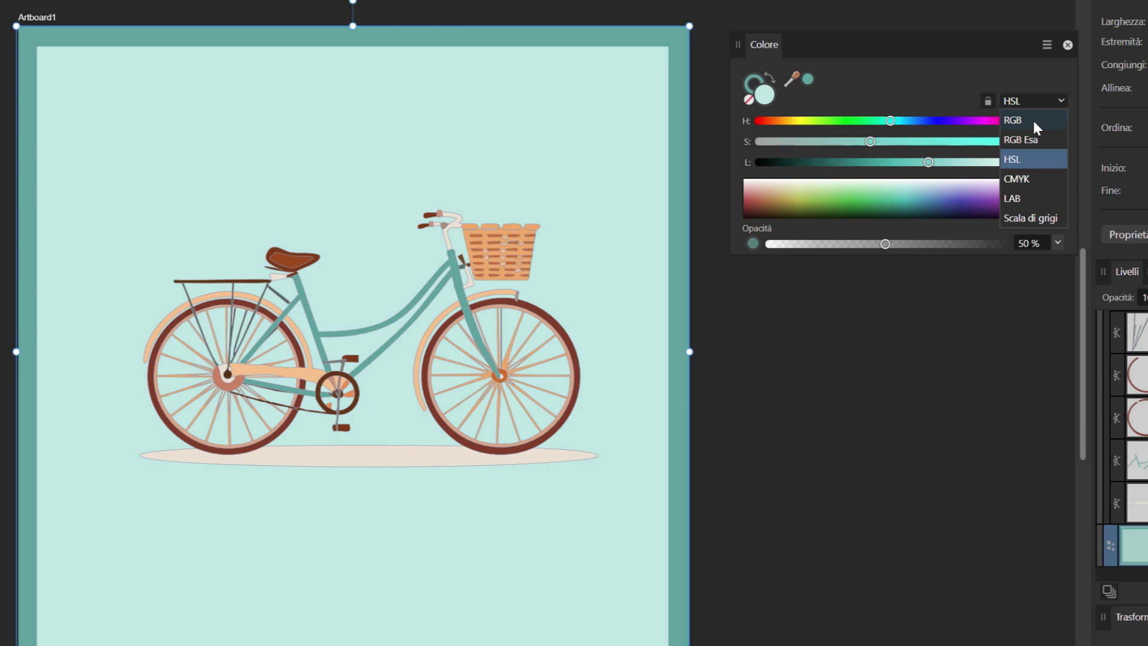
click(1033, 125)
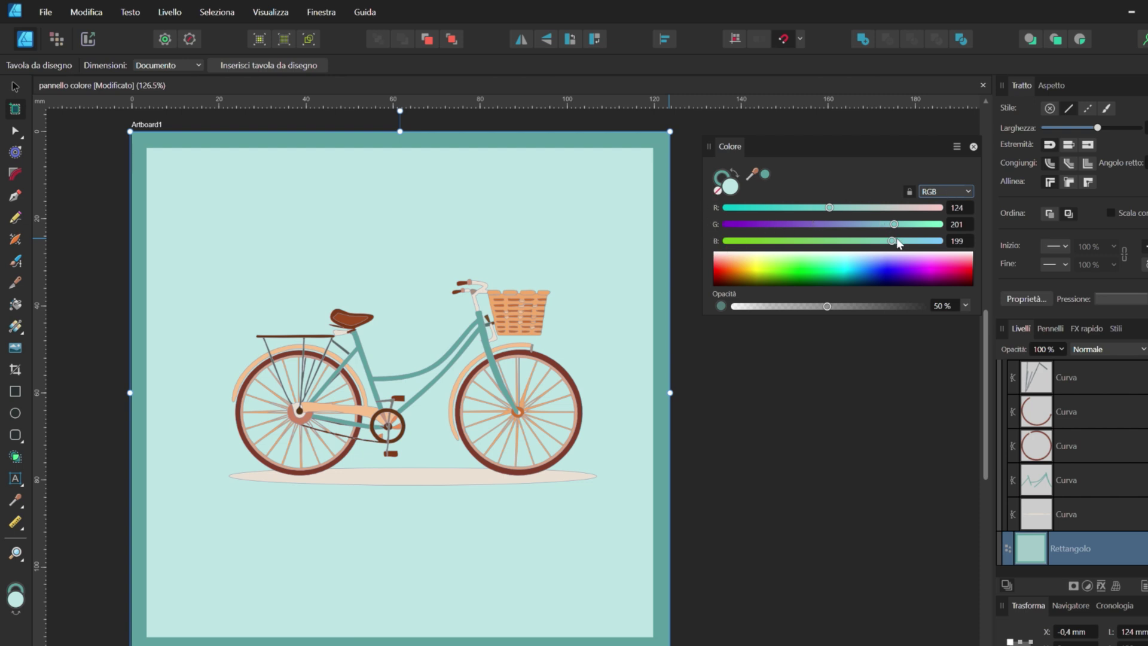
Rework the background fill with the R, G, B and Opacity sliders and spectrum, at 100% opacity.
mouse_move(891, 240)
mouse_down()
mouse_move(910, 241)
mouse_move(749, 224)
mouse_up()
drag(829, 207, 796, 206)
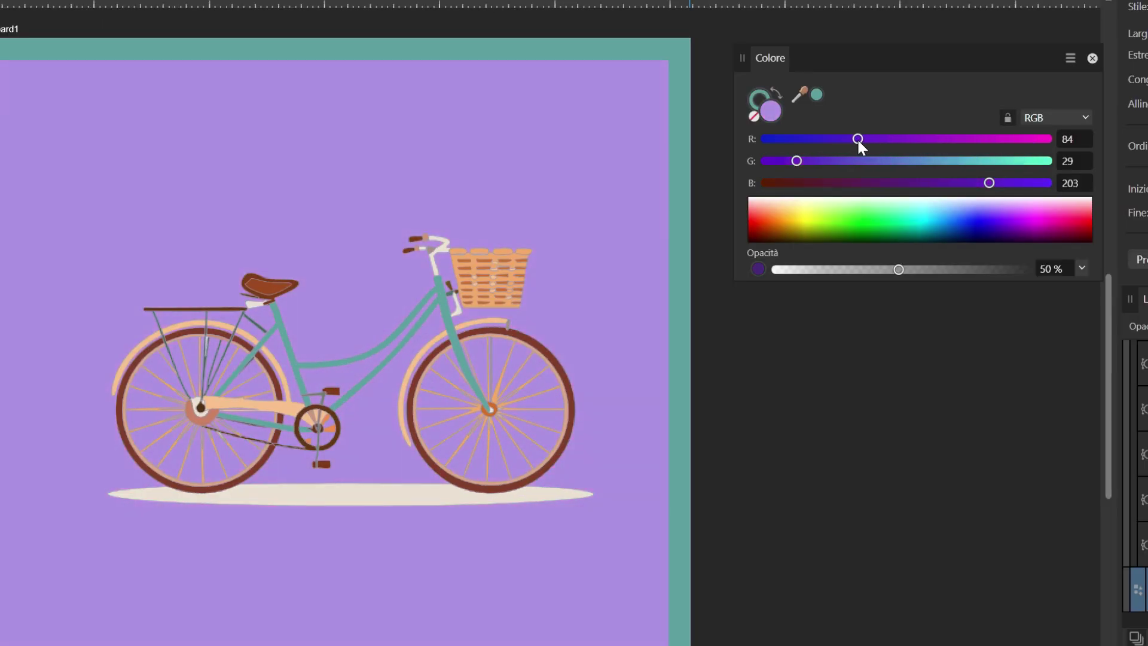
mouse_move(857, 138)
mouse_down()
mouse_move(816, 138)
mouse_move(828, 138)
mouse_up()
drag(889, 267, 1027, 268)
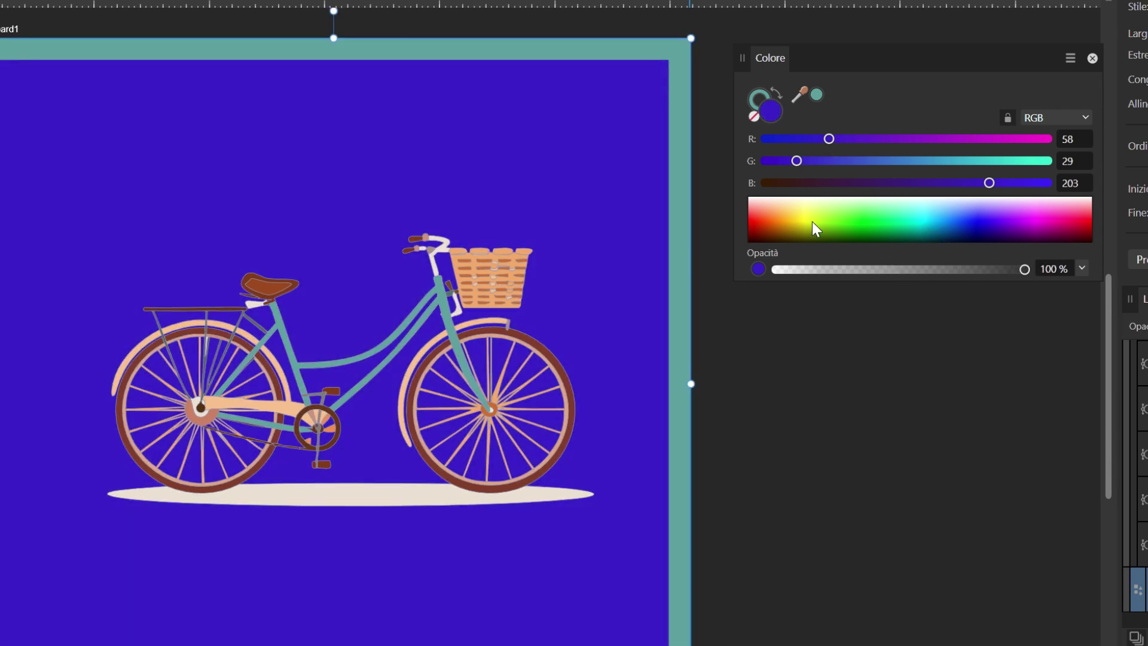
mouse_move(858, 222)
mouse_down()
mouse_move(1048, 221)
mouse_move(977, 220)
mouse_move(820, 268)
mouse_move(714, 268)
mouse_move(945, 269)
mouse_move(774, 267)
mouse_up()
Switch the sliders to HSL and tune hue, saturation and spectrum toward blue-violet H243 S63 L58.
click(936, 191)
click(936, 218)
drag(777, 208, 765, 207)
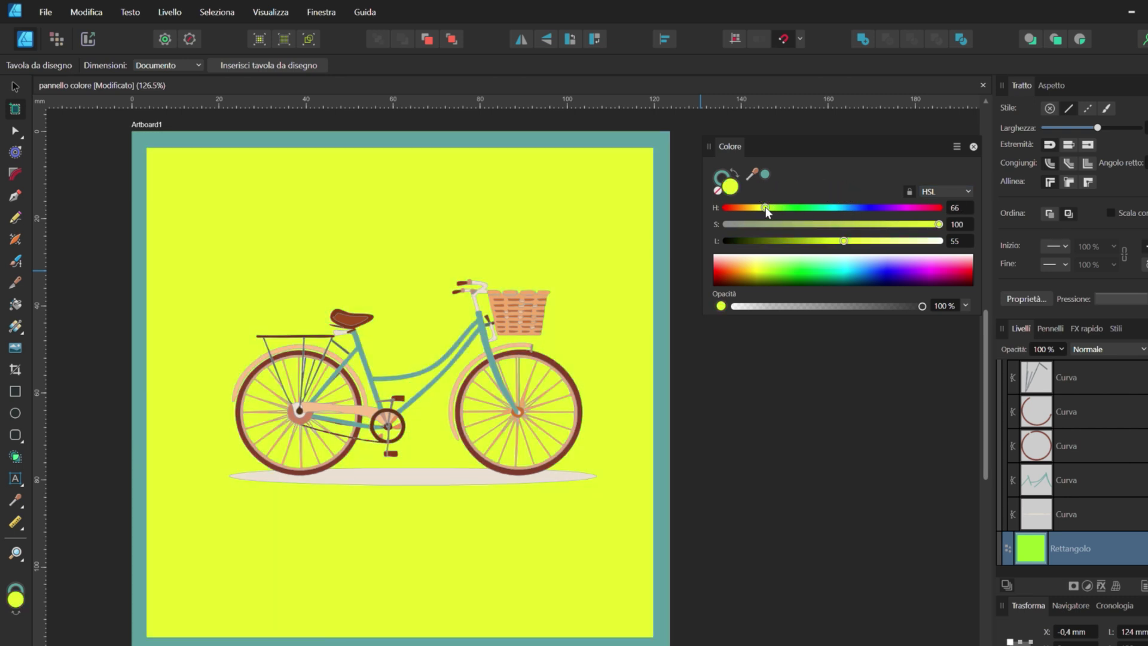
mouse_move(765, 207)
mouse_down()
mouse_move(895, 207)
mouse_move(808, 207)
mouse_up()
mouse_move(939, 224)
mouse_down()
mouse_move(860, 224)
mouse_move(940, 198)
mouse_up()
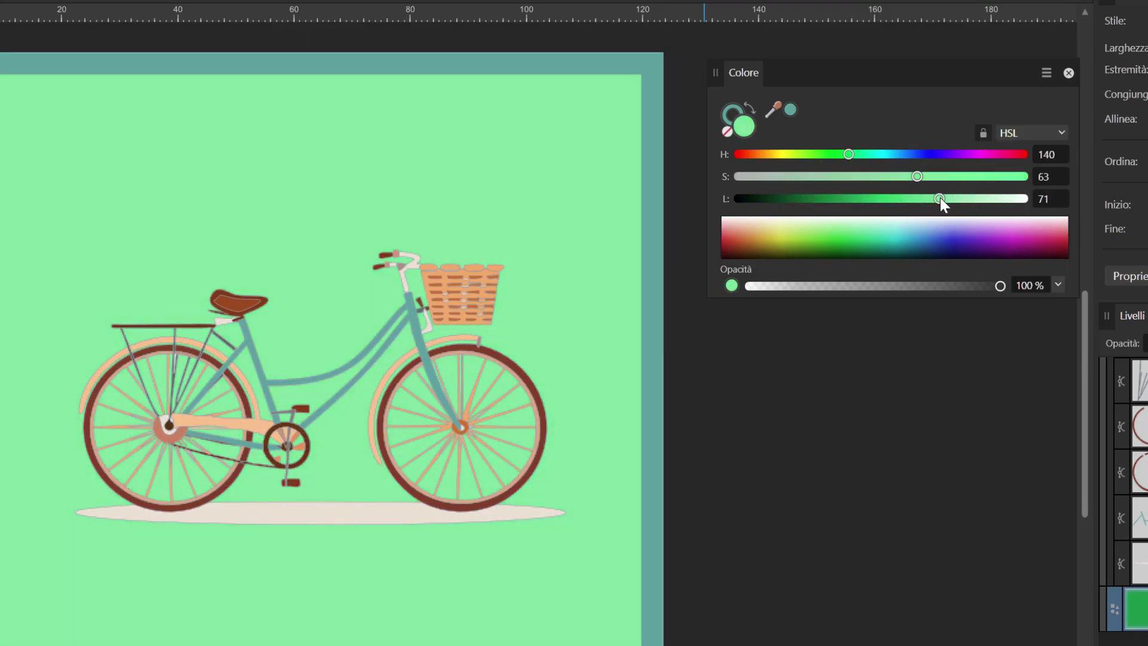
mouse_move(850, 238)
mouse_down()
mouse_move(939, 240)
mouse_move(761, 242)
mouse_move(957, 237)
mouse_move(992, 203)
mouse_up()
Switch the sliders to CMYK, add yellow, and pick a medium blue from the spectrum.
click(944, 191)
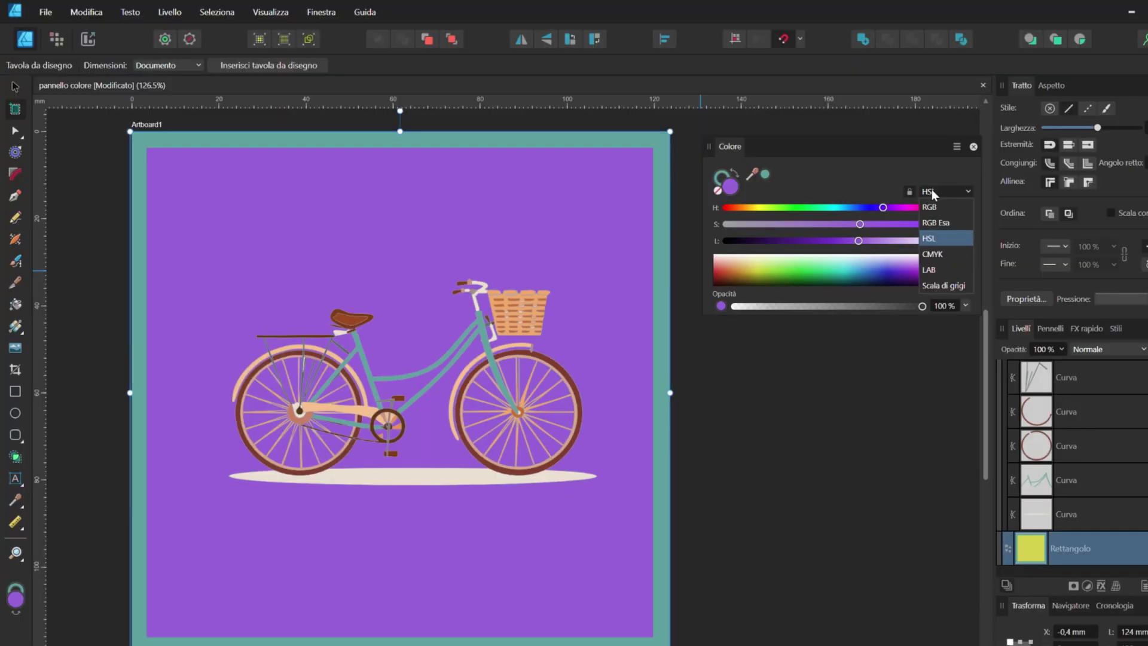
click(937, 255)
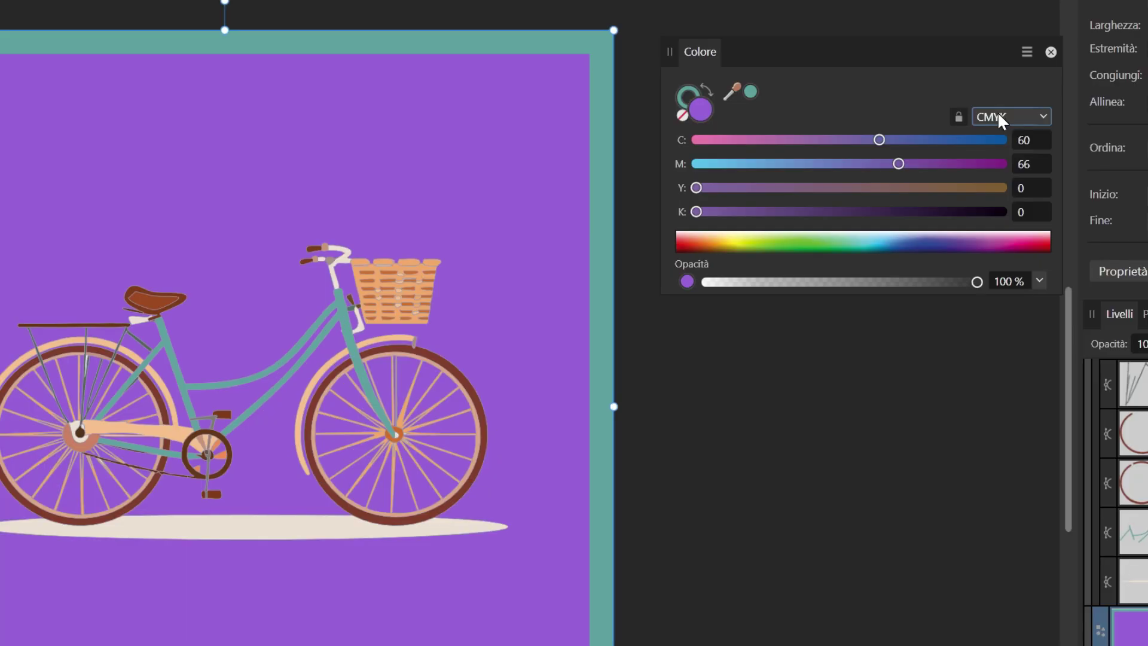
click(997, 111)
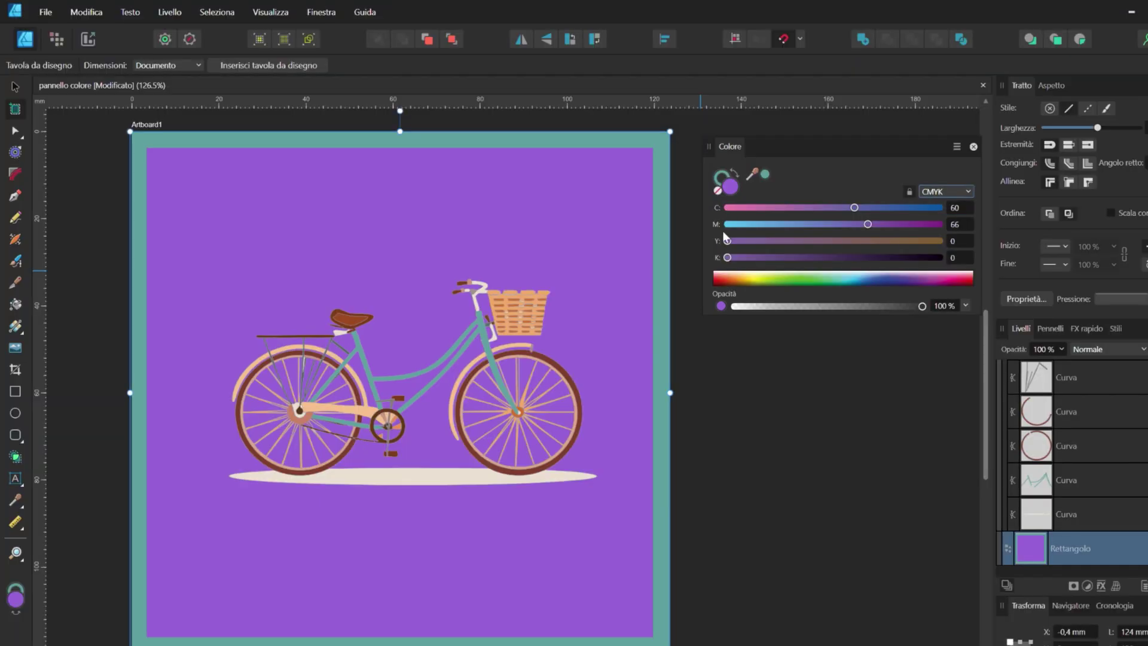
drag(727, 240, 833, 240)
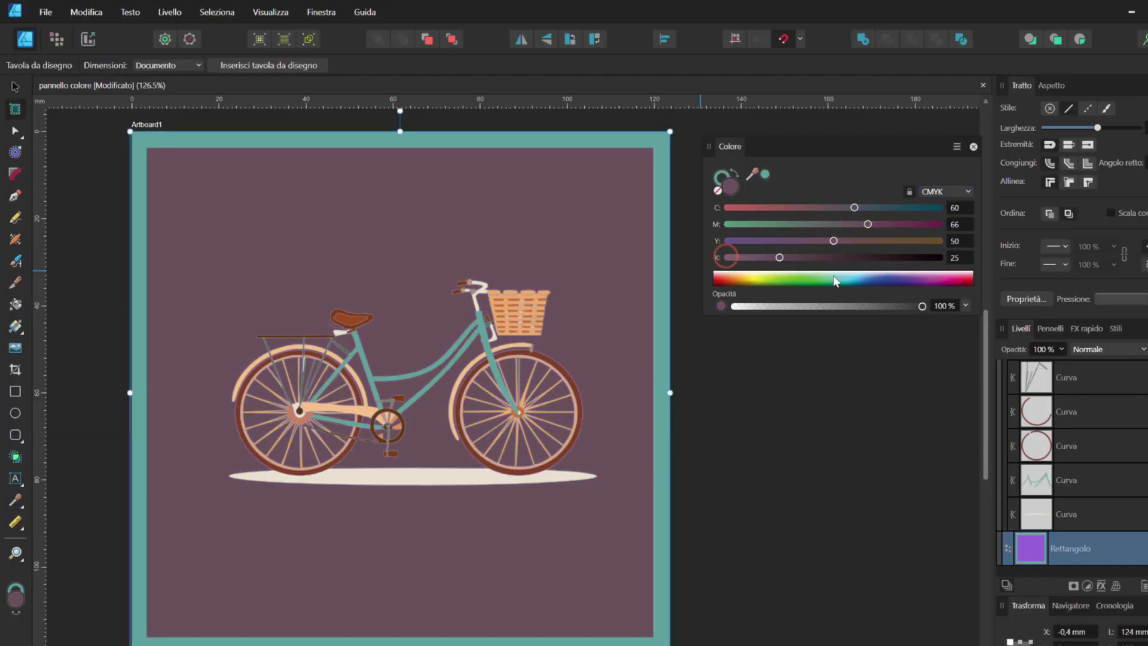
drag(884, 278, 864, 279)
Switch the Colour panel to LAB, adjust the background's lightness, and keep LAB as the model.
click(945, 191)
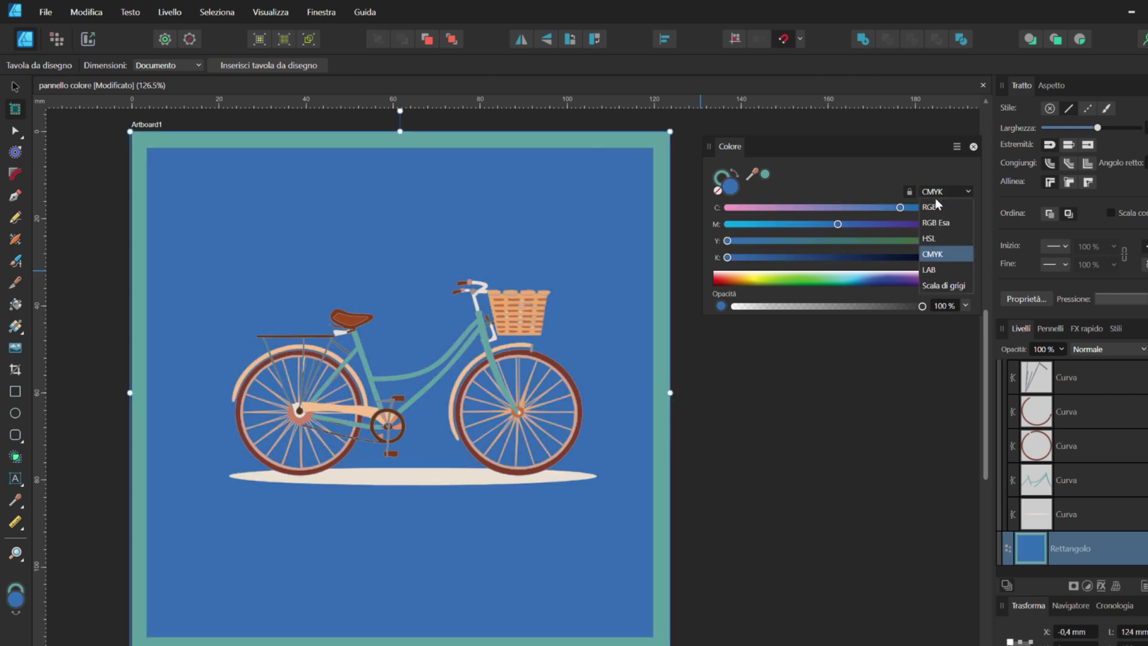
click(942, 279)
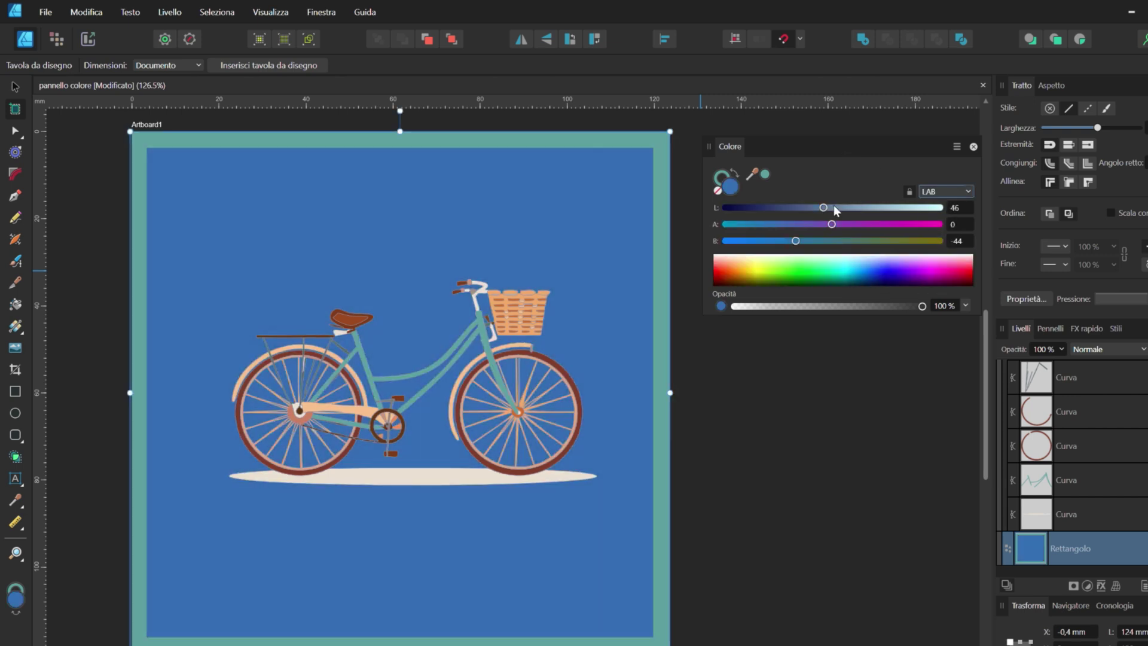
mouse_move(824, 208)
mouse_down()
mouse_move(885, 224)
mouse_move(748, 224)
mouse_move(776, 224)
mouse_move(770, 239)
mouse_move(832, 241)
mouse_move(777, 241)
mouse_up()
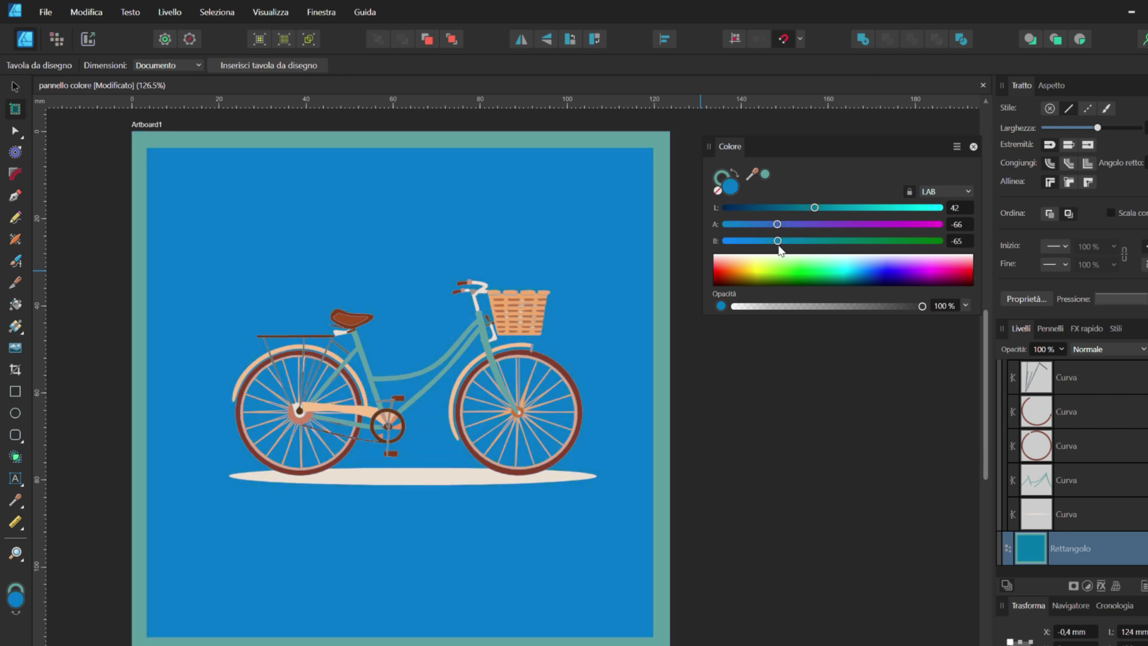
click(945, 195)
click(944, 267)
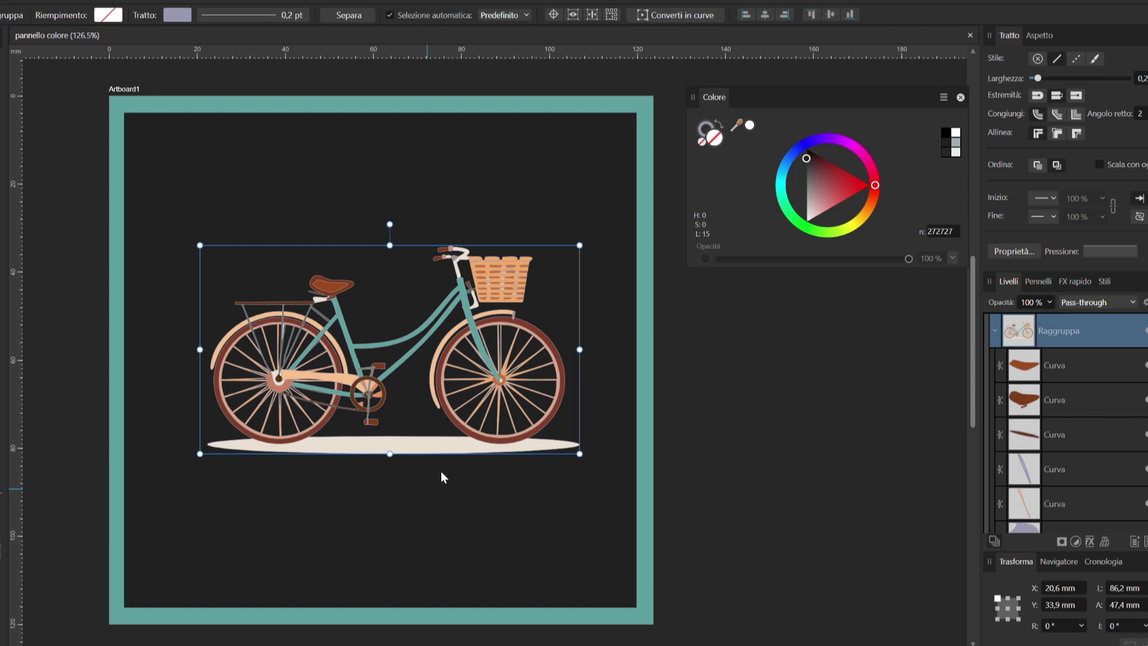
Select the frame curve inside the bicycle group and recolour it deep teal 006F6C.
double_click(392, 338)
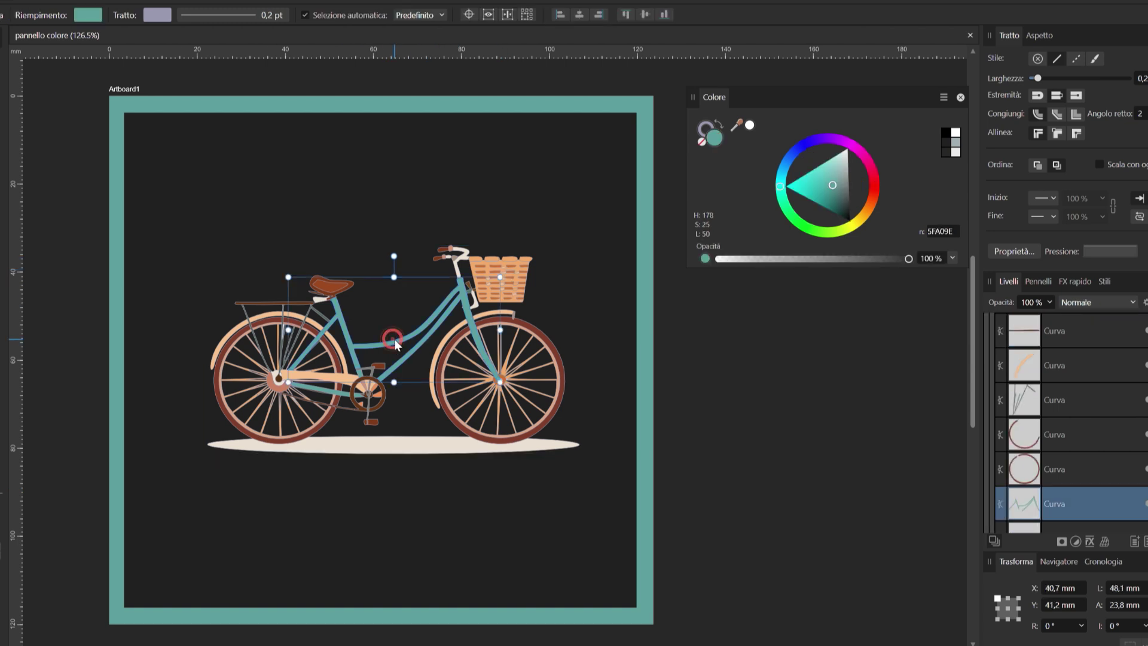
double_click(393, 339)
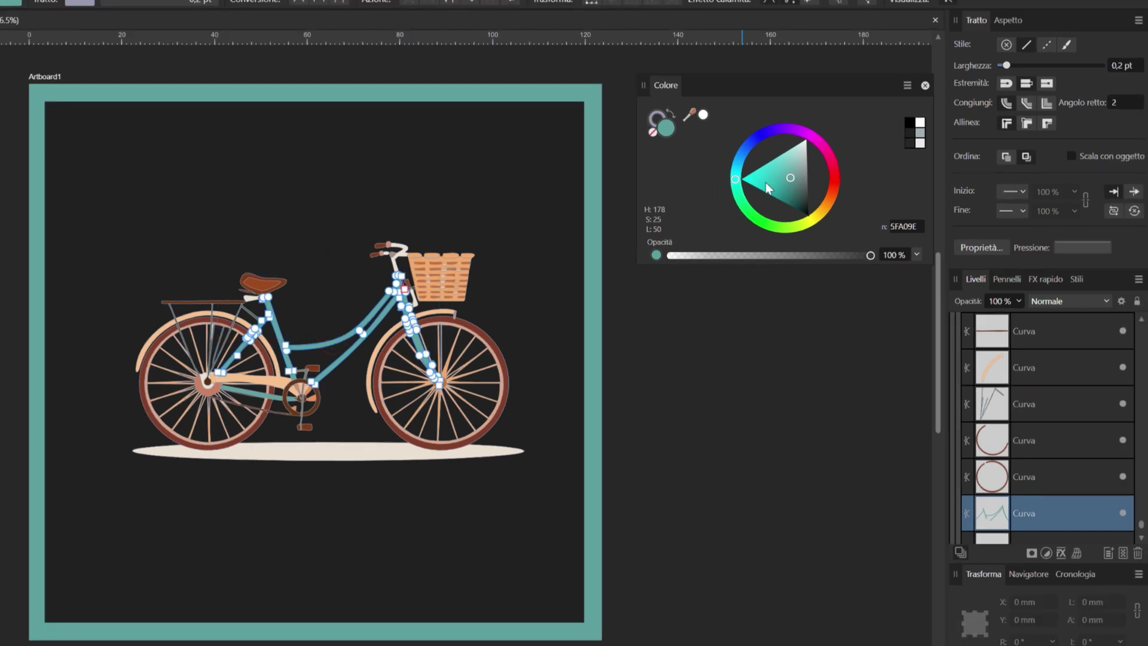
drag(771, 204, 754, 179)
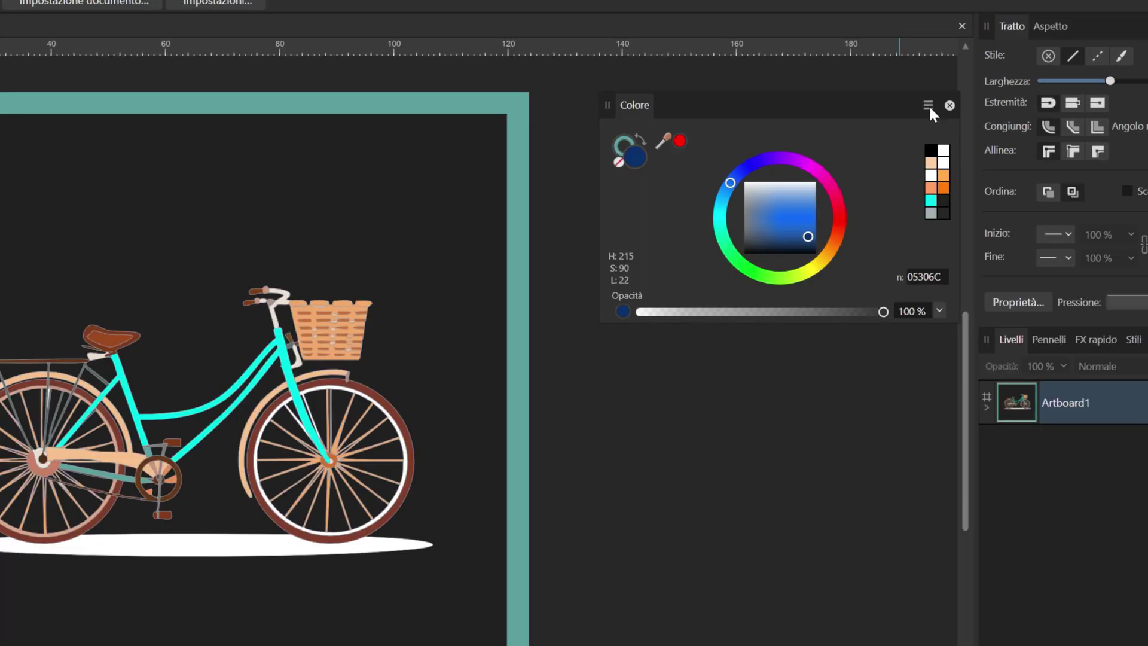
Use Boxes mode with a Saturation axis to set the bicycle frame to bright cyan.
click(929, 106)
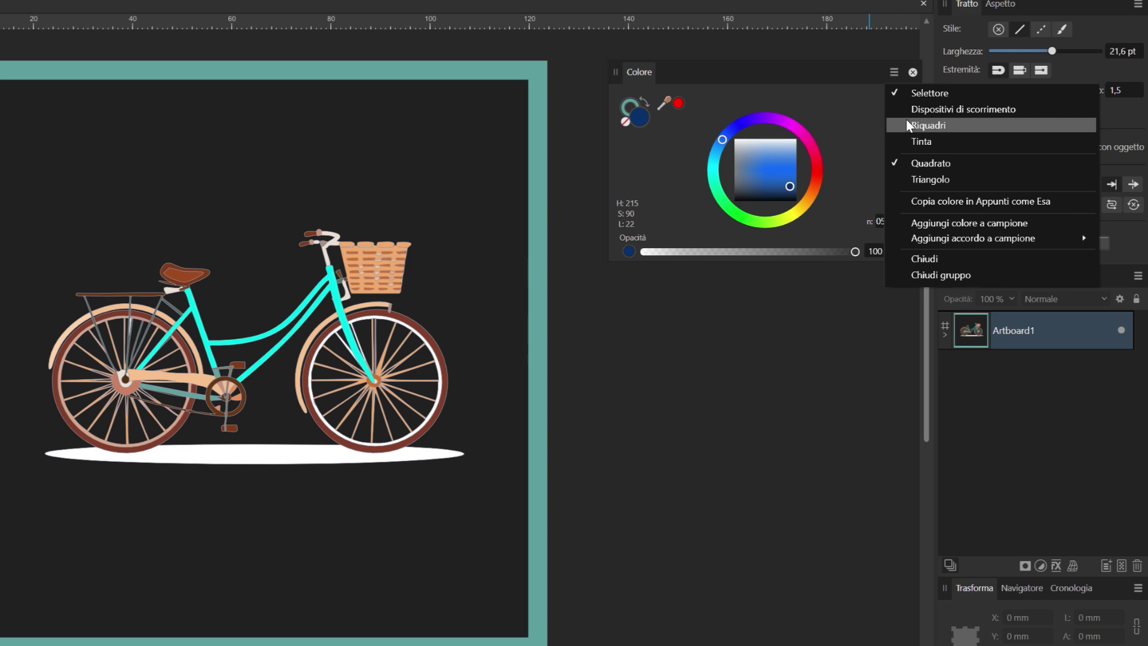
click(907, 124)
mouse_move(838, 205)
mouse_down()
mouse_move(854, 196)
mouse_move(816, 220)
mouse_move(838, 190)
mouse_move(896, 163)
mouse_move(775, 163)
mouse_up()
click(945, 147)
click(942, 176)
mouse_move(842, 194)
mouse_down()
mouse_move(814, 217)
mouse_move(920, 198)
mouse_up()
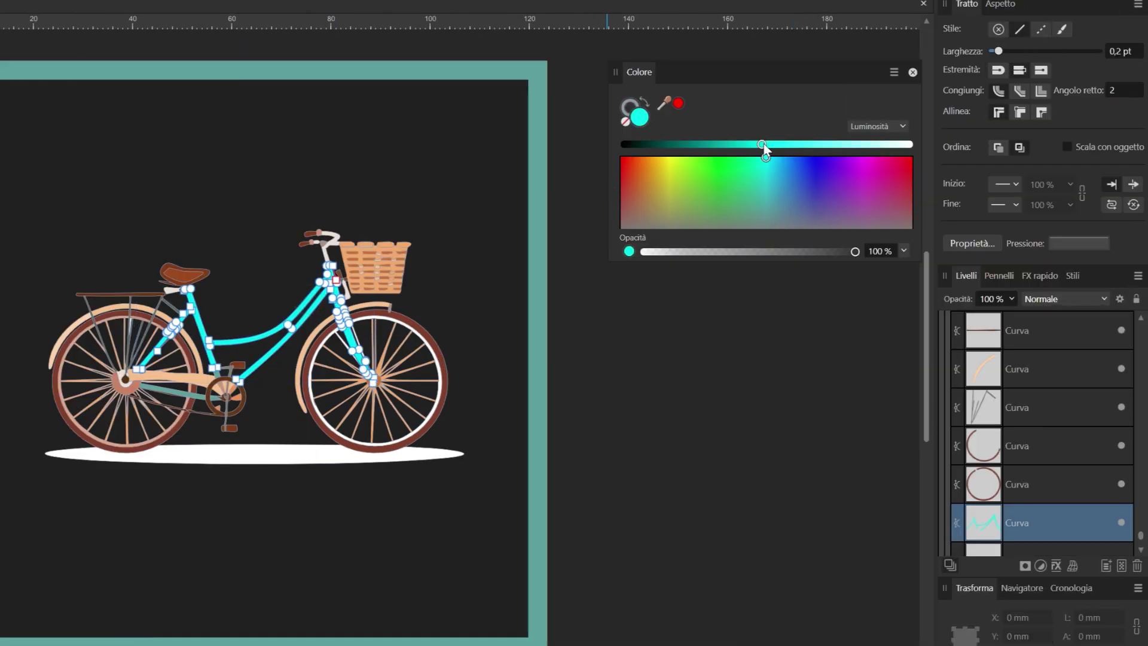
Switch to Tint mode and set the frame to an 88% blue-violet tint.
click(894, 72)
click(1112, 146)
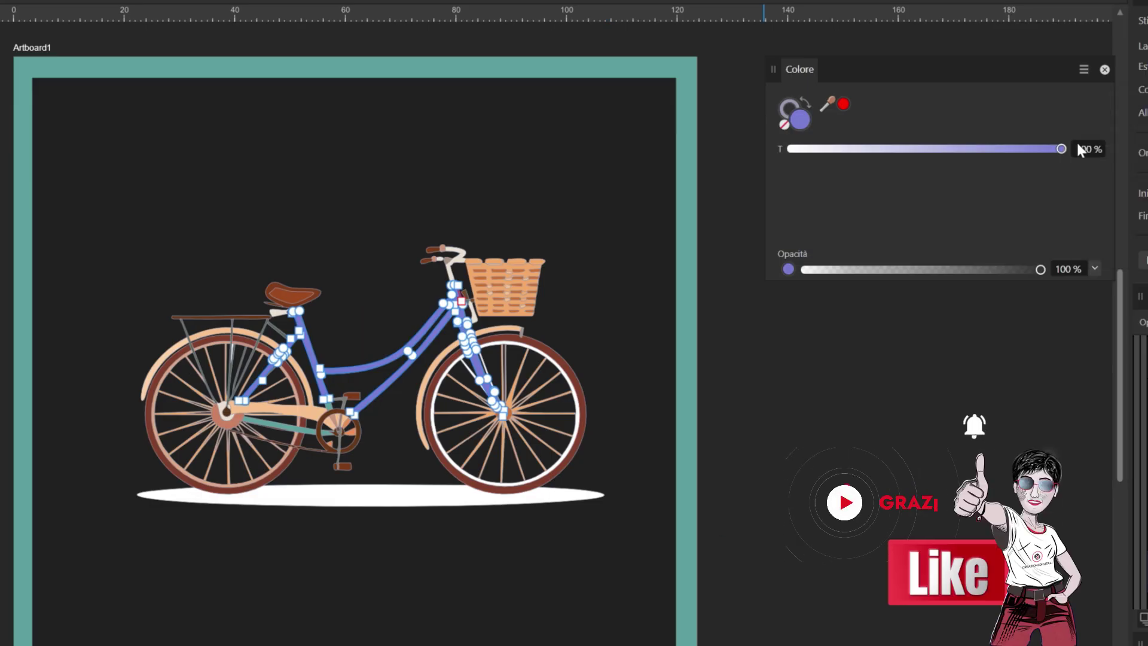
mouse_move(1058, 149)
mouse_down()
mouse_move(801, 152)
mouse_move(1029, 154)
mouse_up()
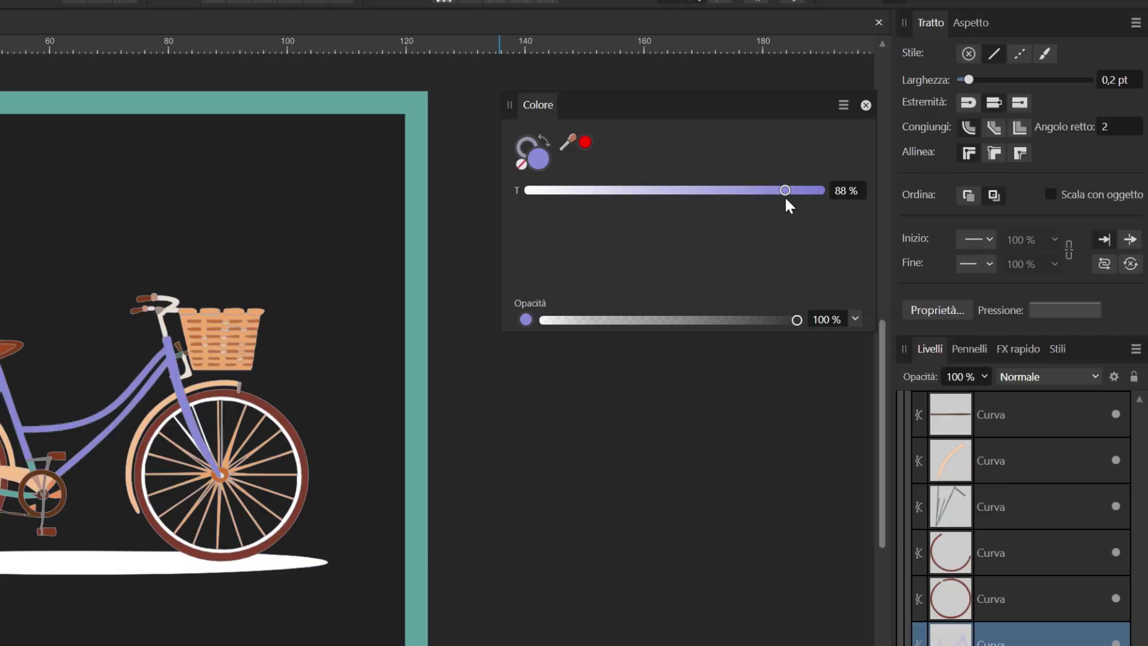
Copy the frame colour to the clipboard as a hex code.
click(842, 106)
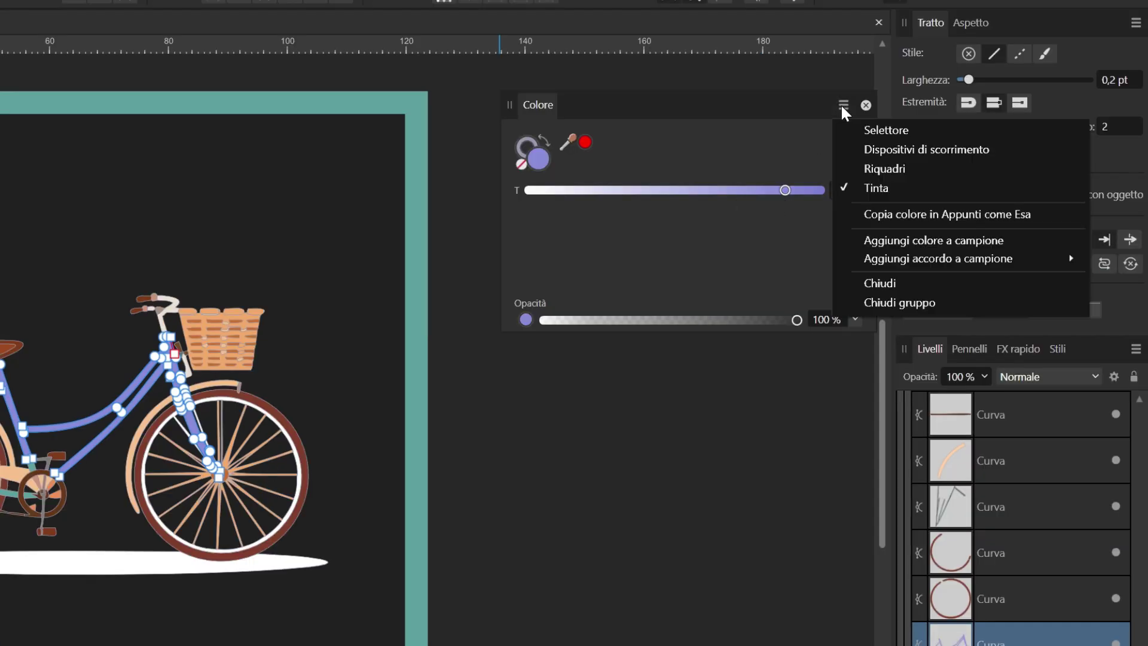
click(911, 213)
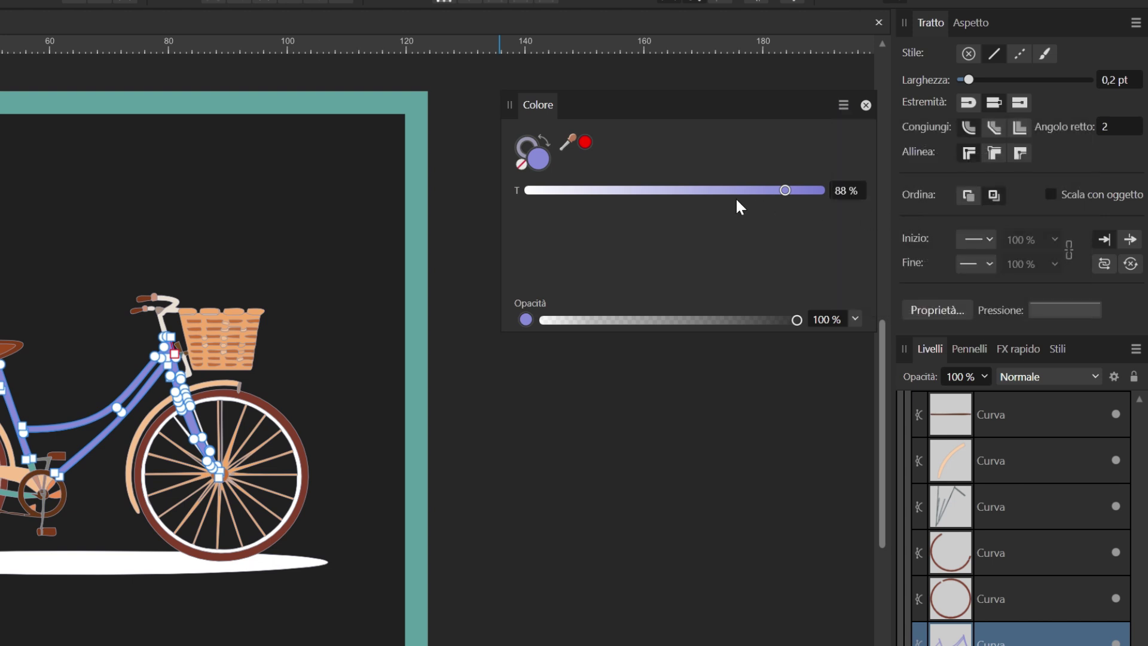
click(842, 105)
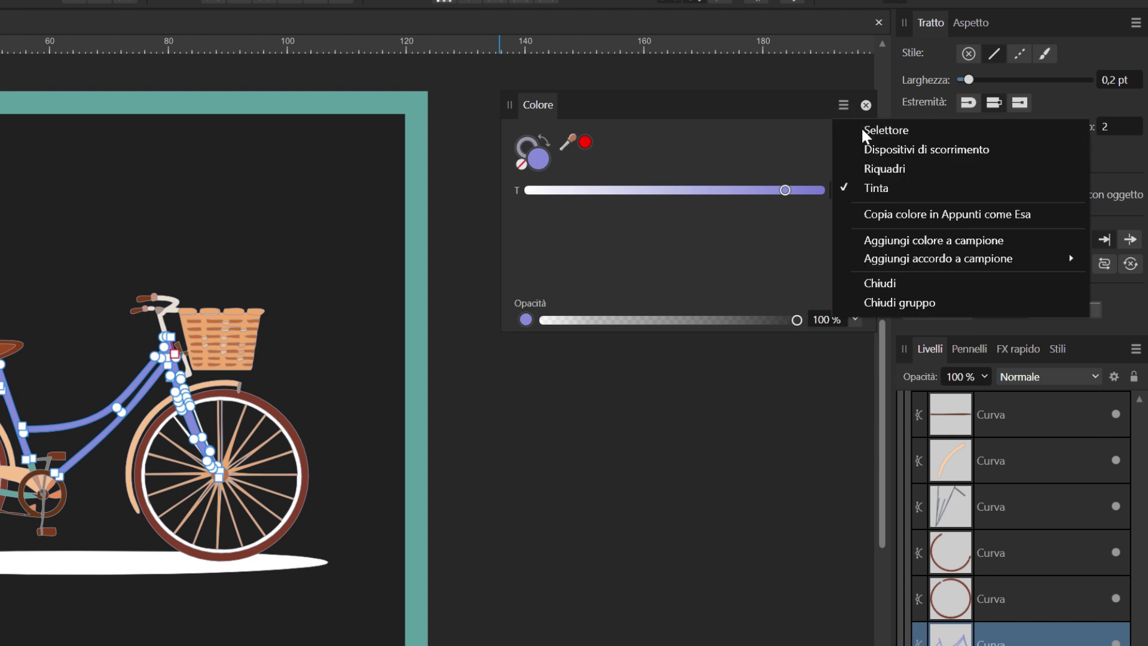
Return to the colour wheel, copy the hex code, and shift the frame's hue to purple.
click(861, 127)
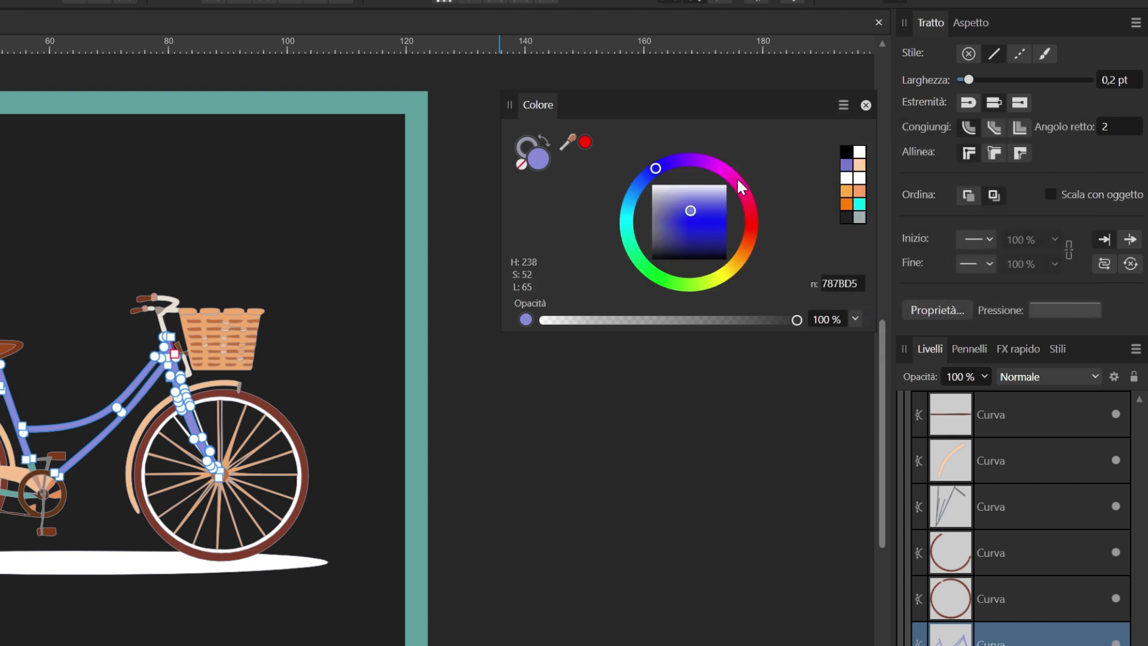
click(843, 107)
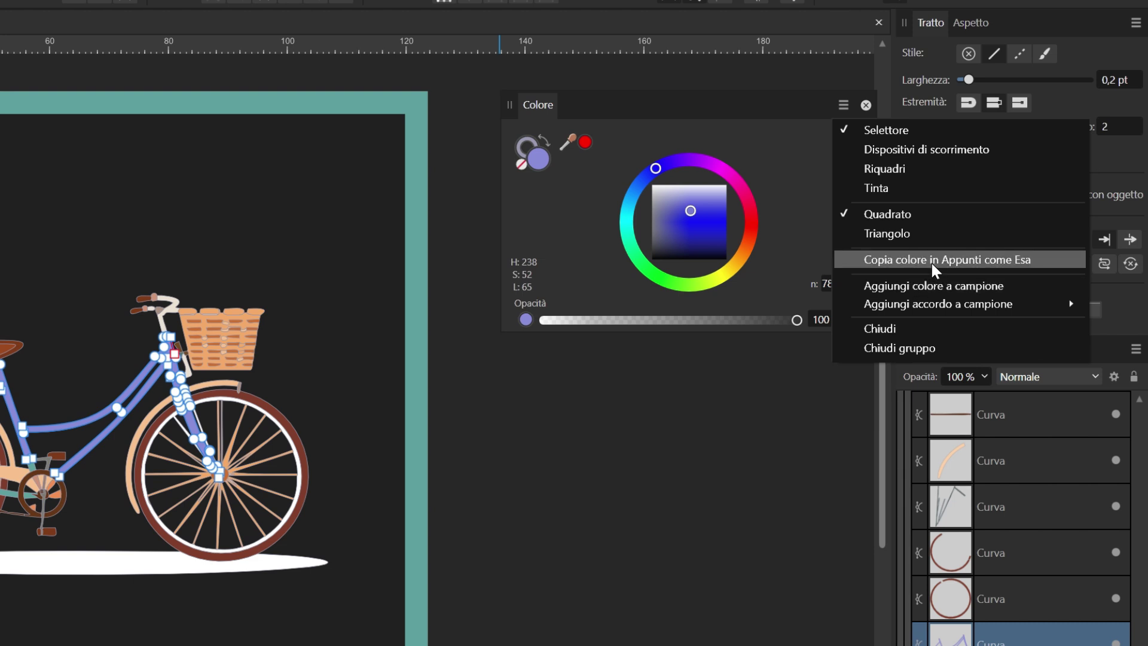
click(931, 260)
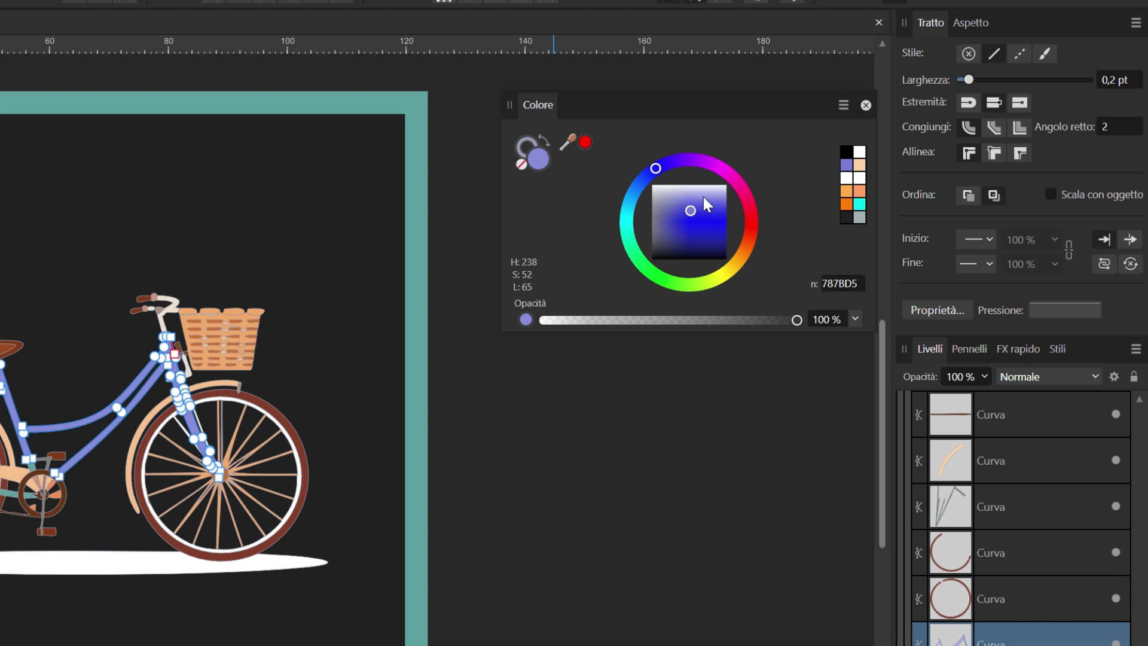
drag(719, 170, 707, 162)
Paste hex 787BD5 into the hex field to restore the frame's blue-violet.
click(831, 283)
right_click(831, 283)
click(864, 333)
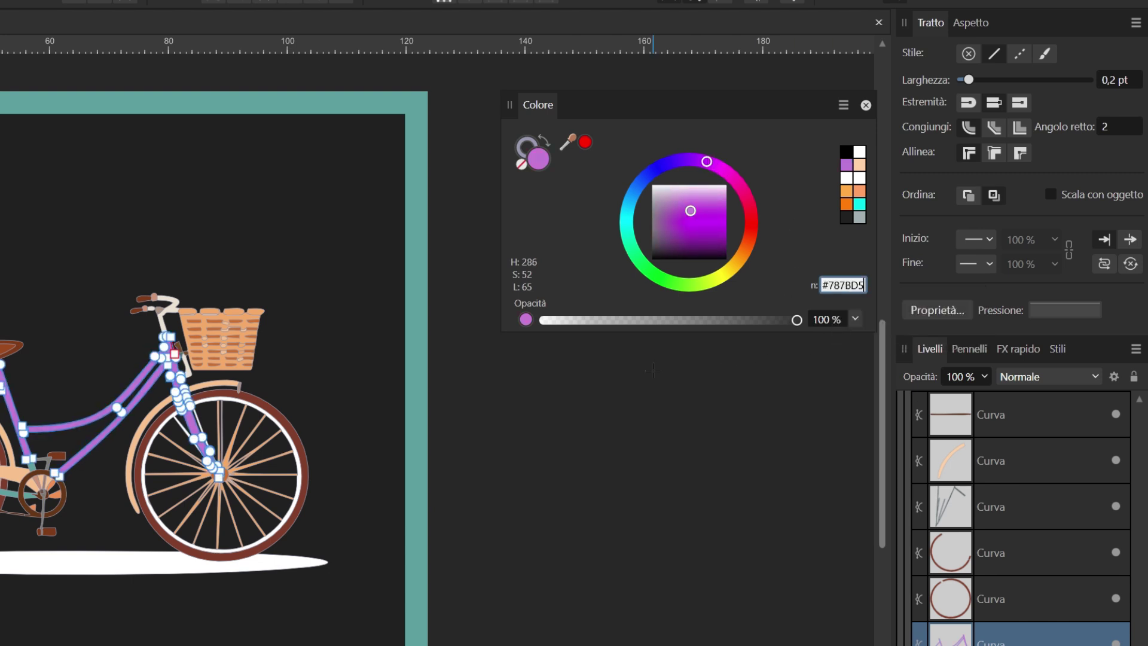
key(Return)
Add the frame's 787BD5 colour to the swatches and show the Swatches panel.
click(843, 105)
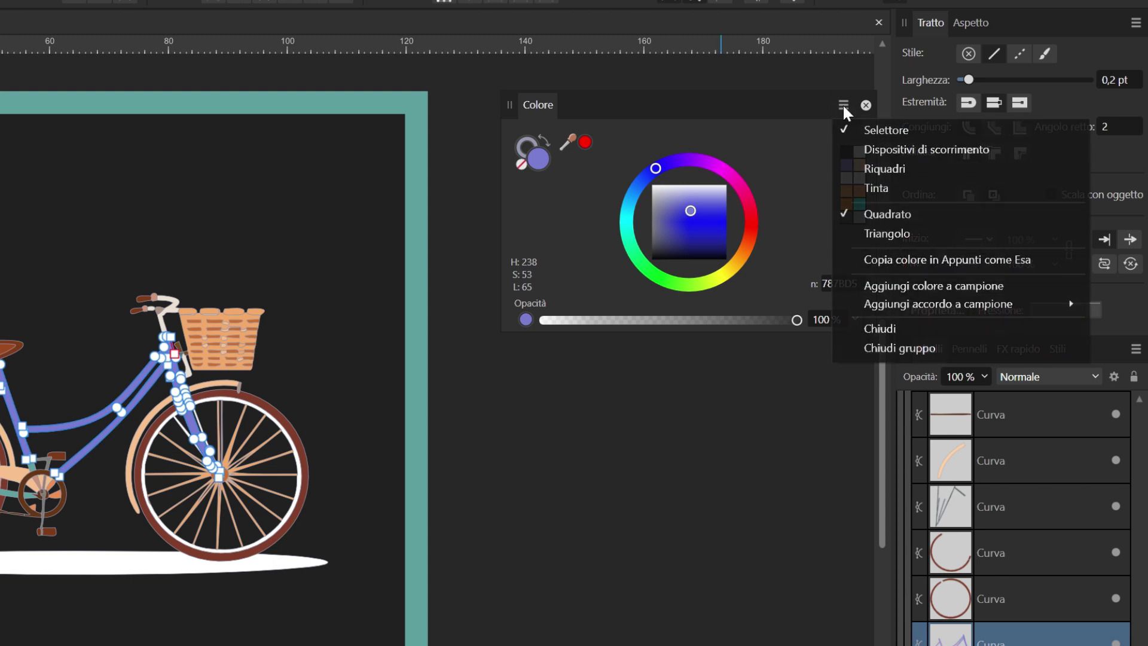
click(903, 281)
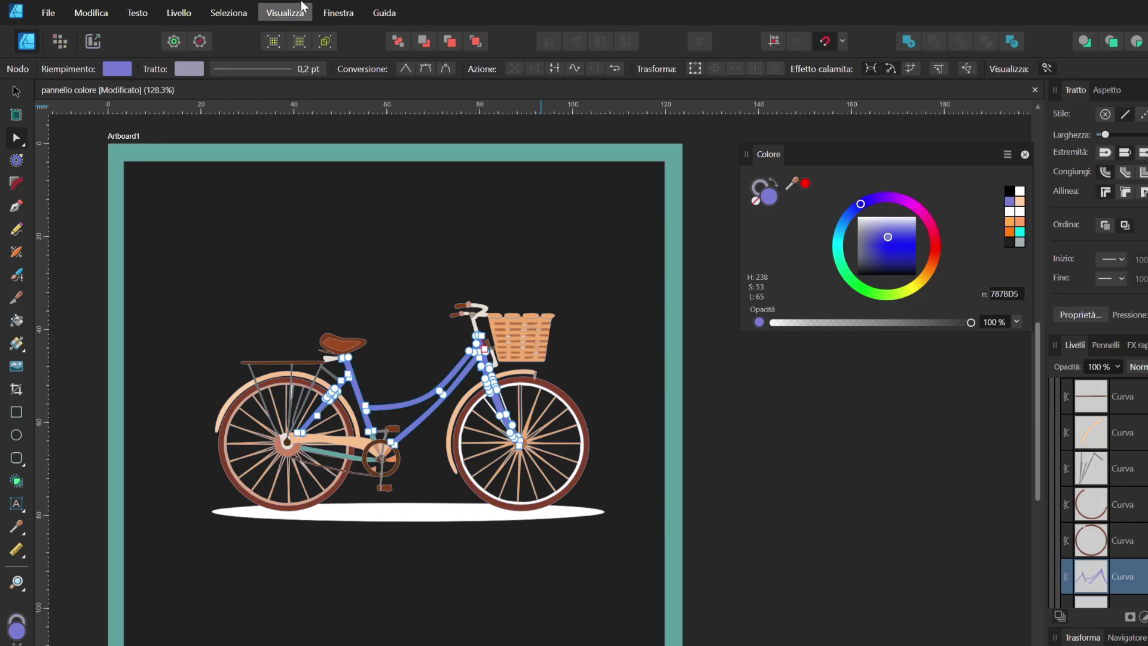
click(338, 13)
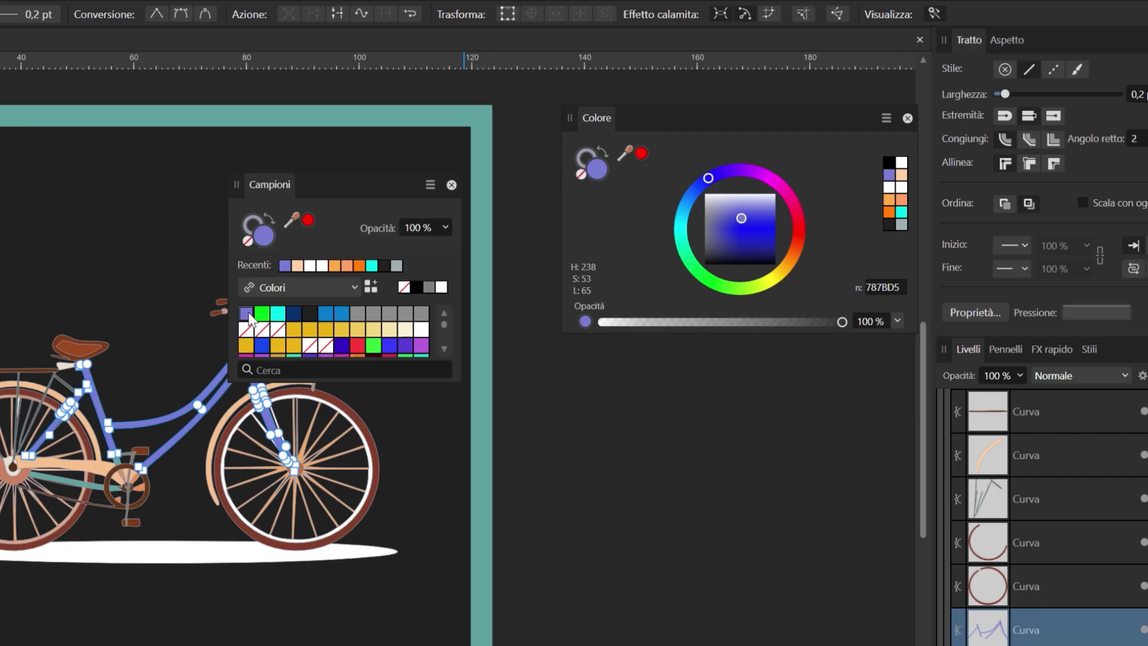
click(353, 130)
click(886, 118)
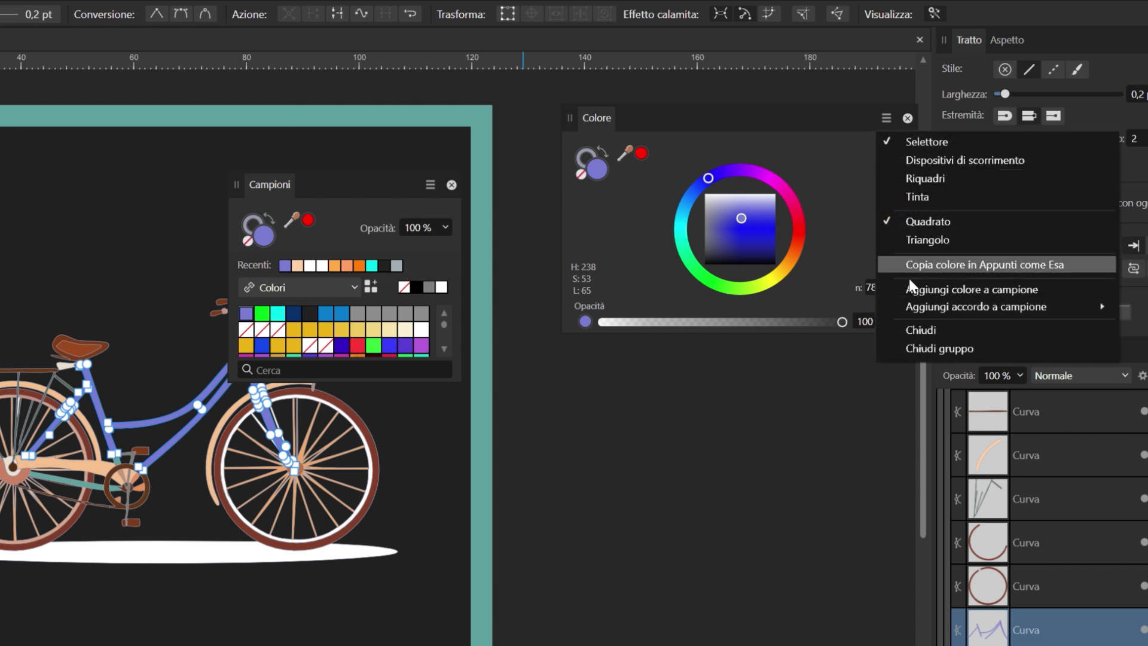